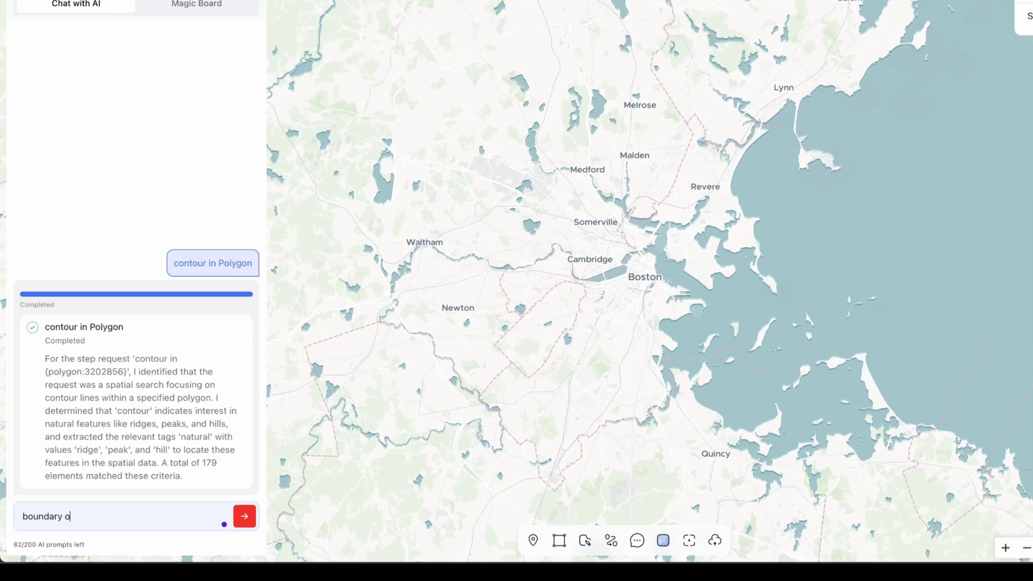
Ask the AI chat for the "boundary of boston, MA" to add it as a data layer
text(f boston,)
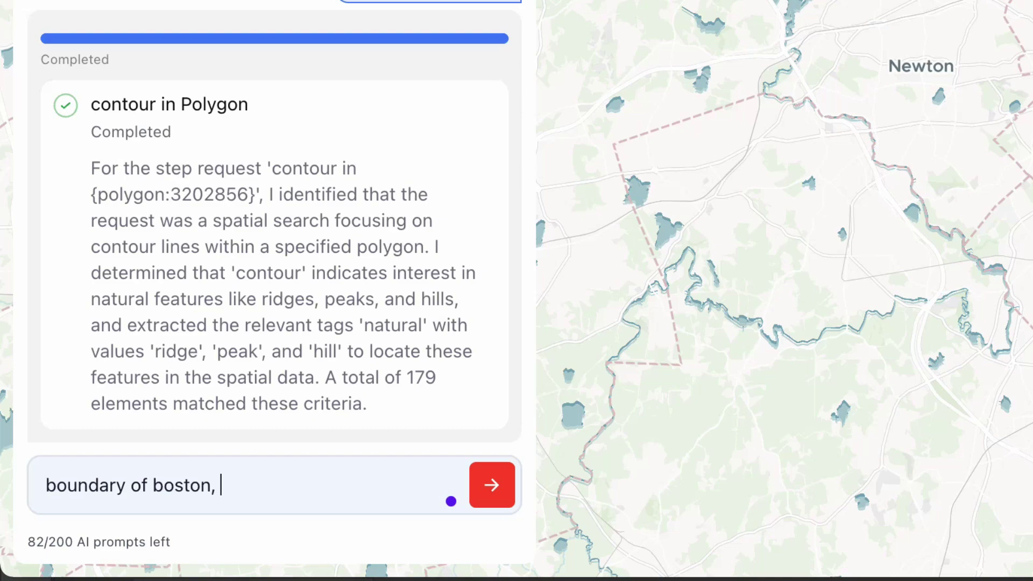
text( MA)
key(Return)
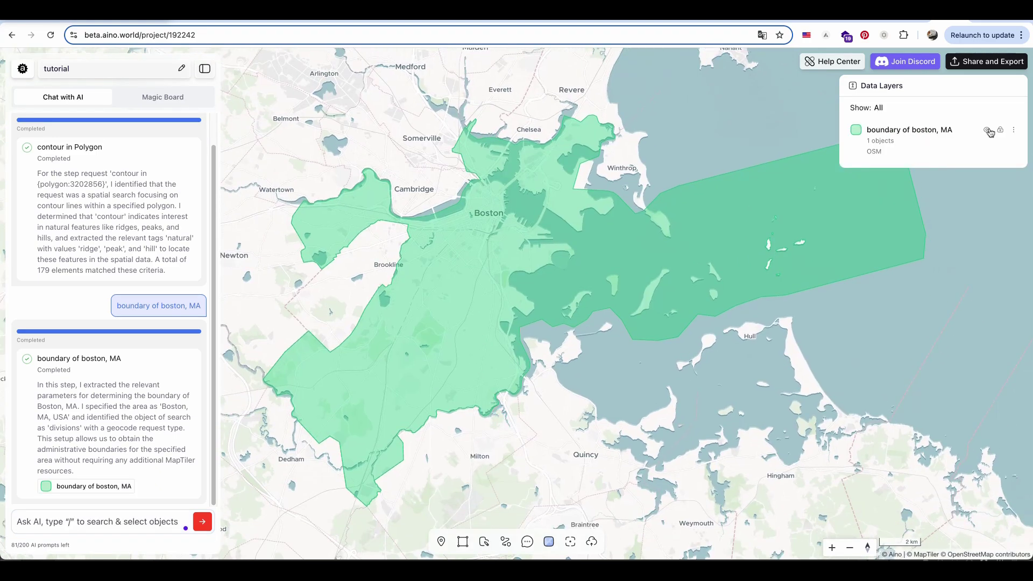
Apply a diagonal hatch pattern to the fill of the boundary of boston, MA layer
click(1014, 131)
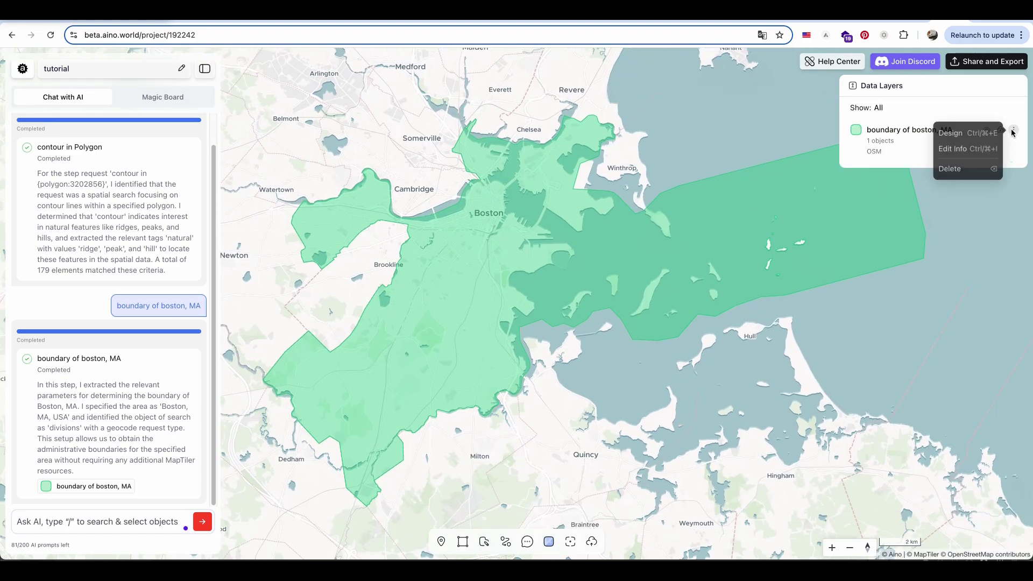
click(985, 134)
click(880, 191)
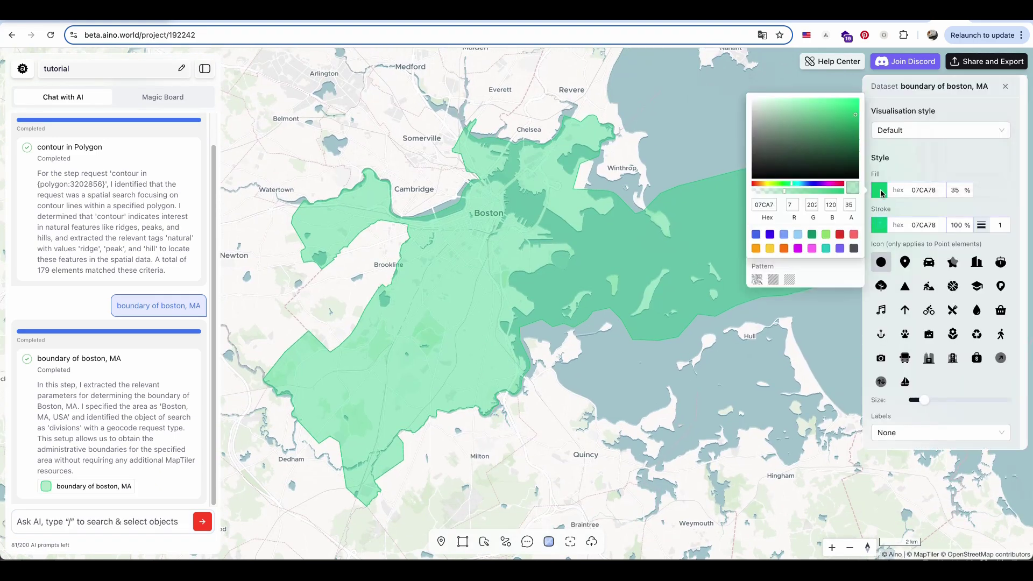
click(775, 280)
scroll(558, 243, up, 3)
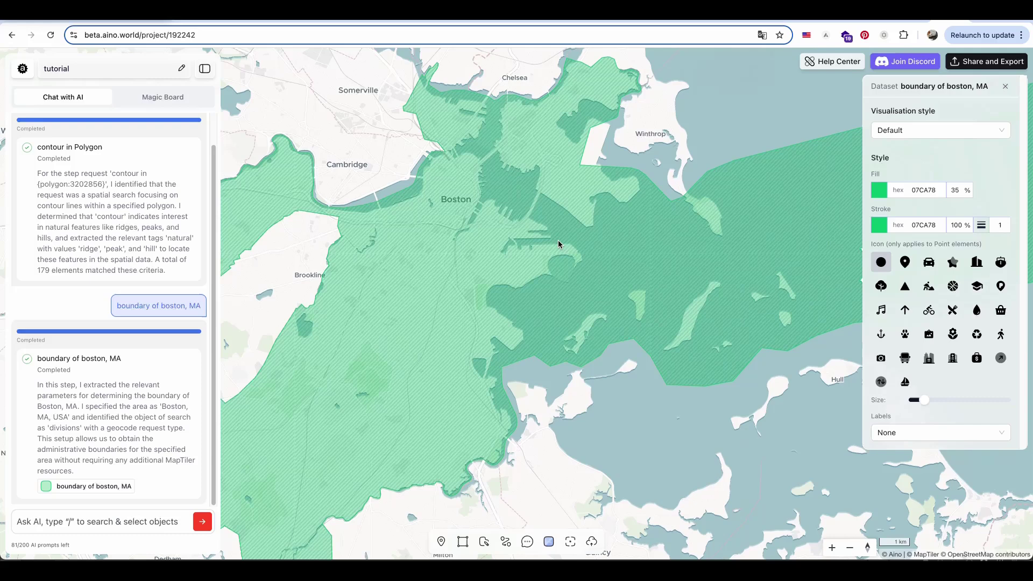
Set the boundary of boston, MA layer's fill opacity to 0% and its stroke colour to red
double_click(959, 191)
key(Return)
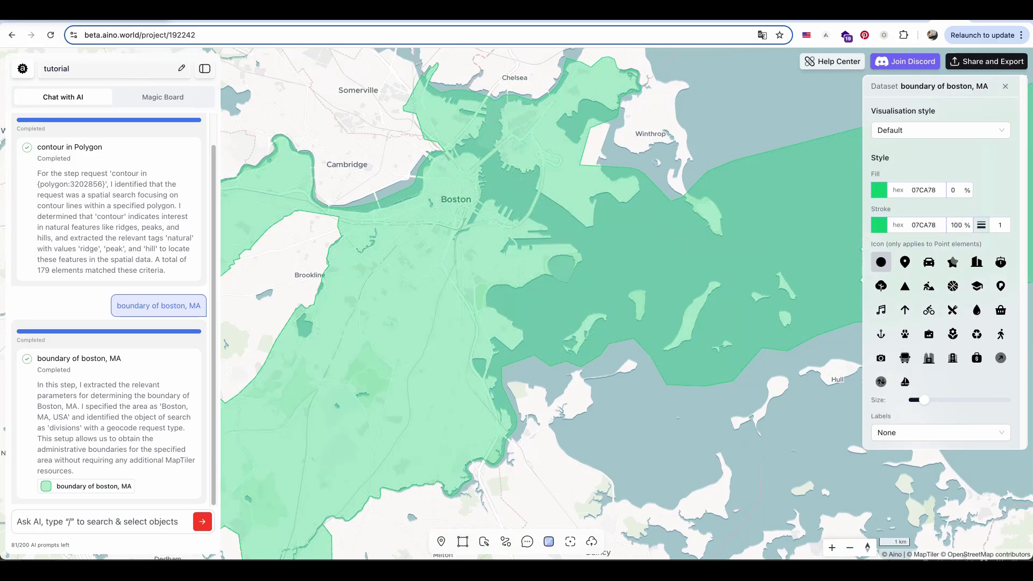
click(880, 226)
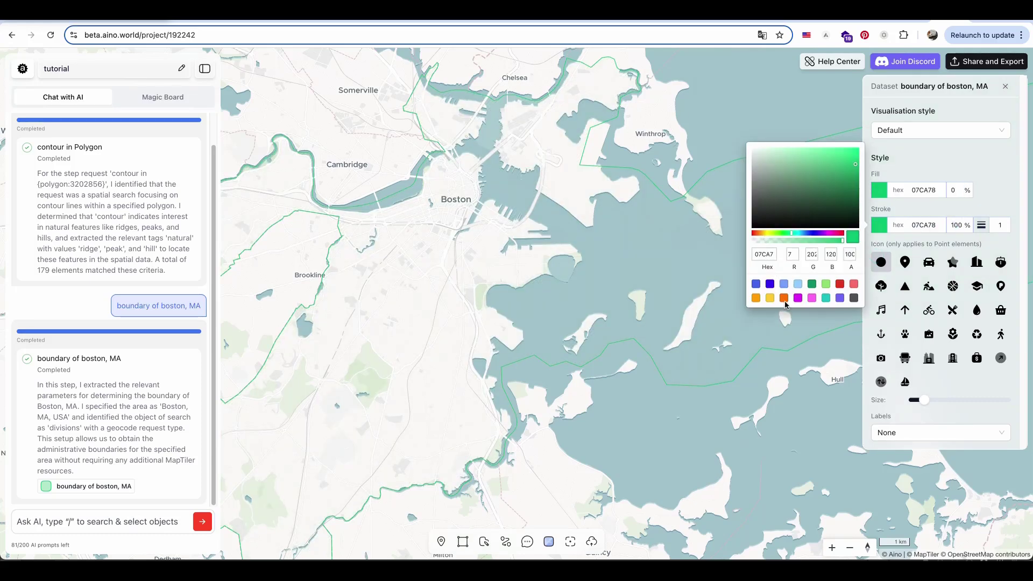
click(840, 284)
click(553, 165)
scroll(592, 183, down, 3)
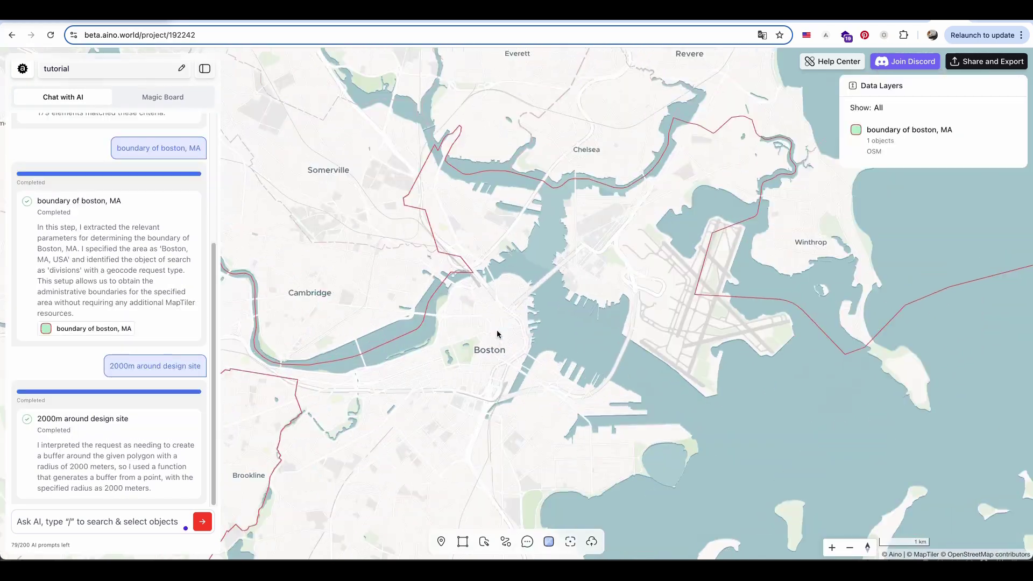
Ask the AI chat for the "downtown boston boundary" to add it as a data layer
scroll(497, 334, up, 10)
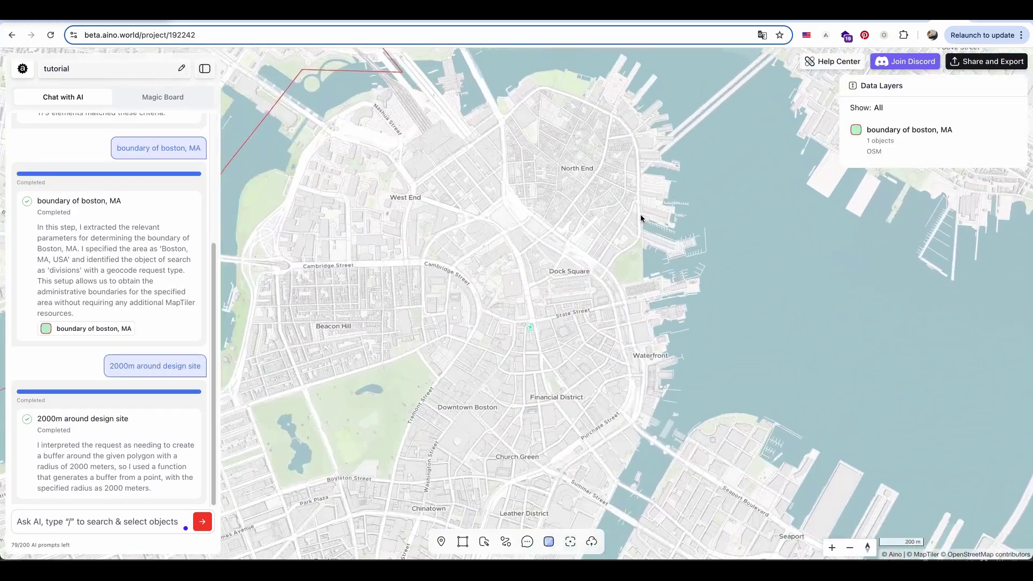
scroll(539, 299, down, 5)
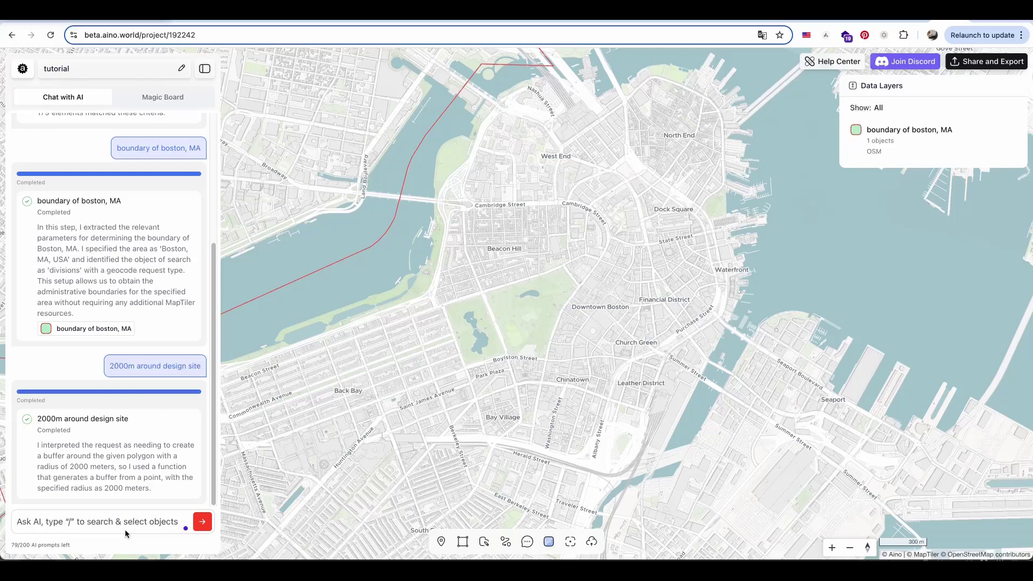
text(downtown boston boundary)
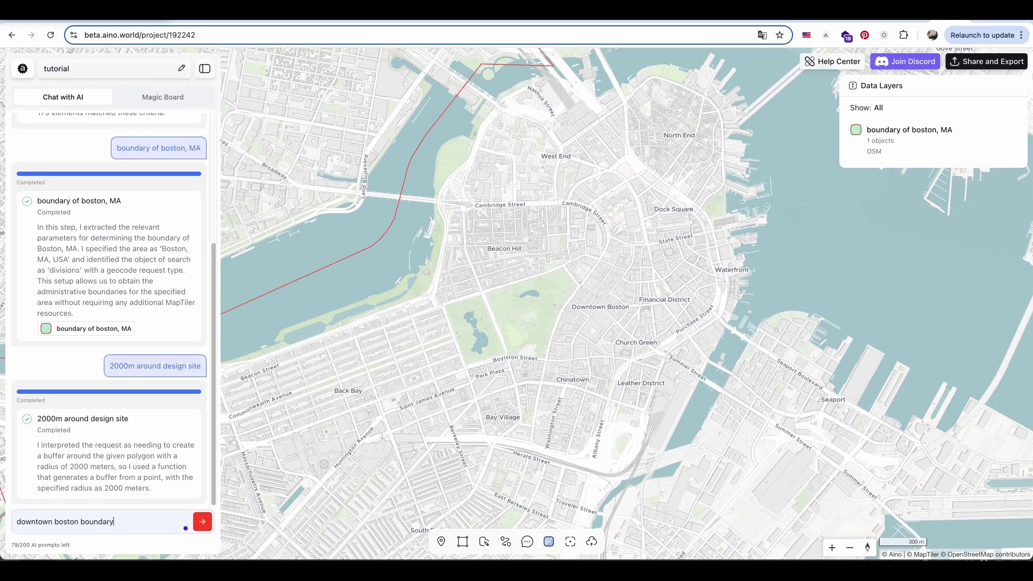
key(Return)
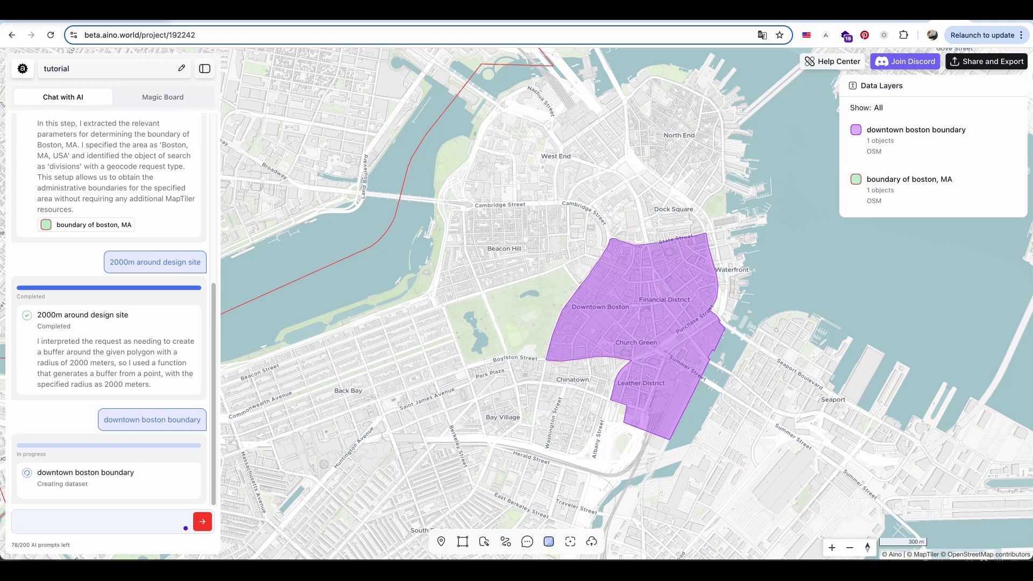
scroll(364, 155, down, 5)
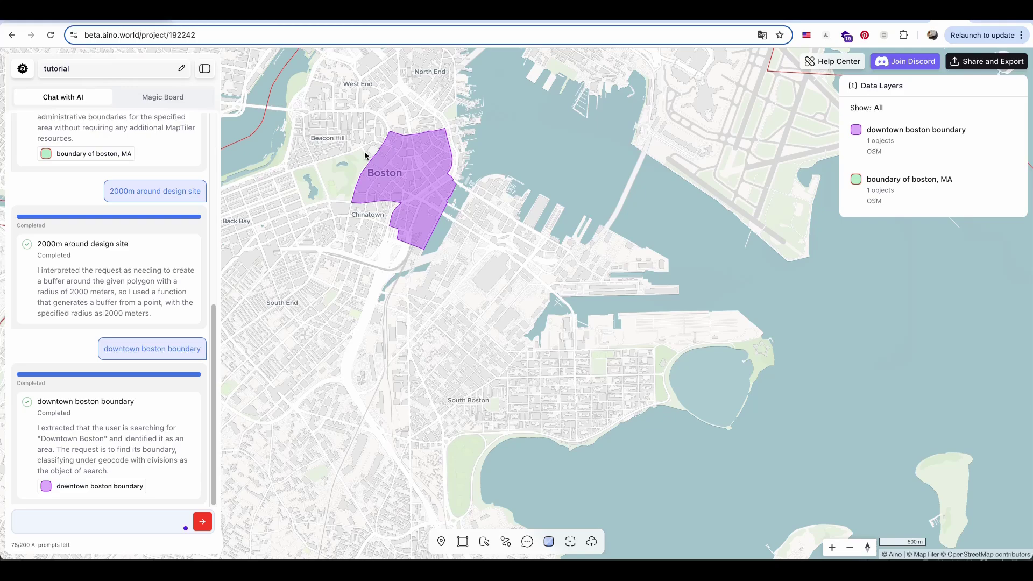
drag(427, 167, 583, 273)
scroll(582, 273, up, 2)
scroll(560, 269, up, 5)
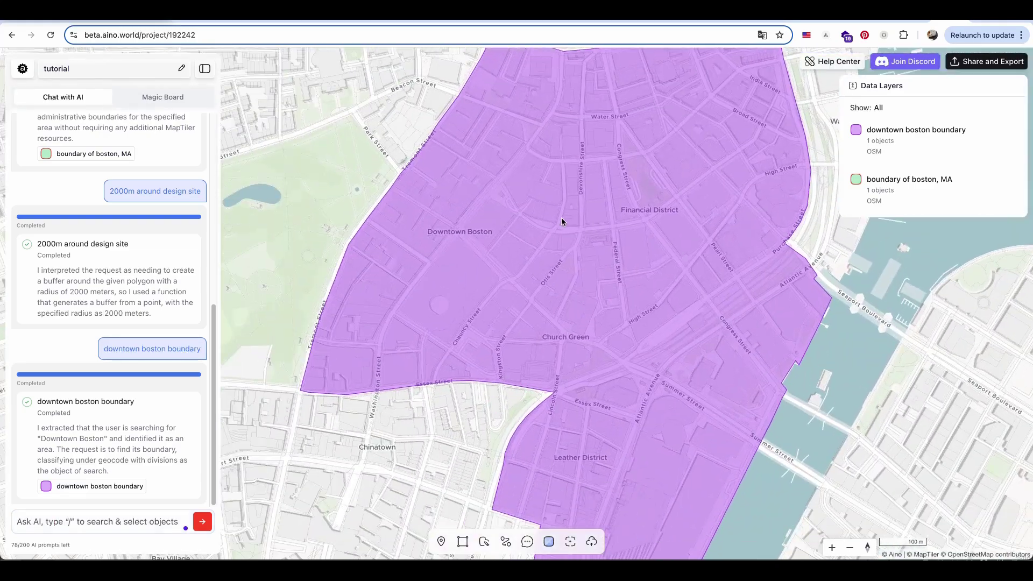
click(1013, 130)
click(984, 149)
click(1006, 95)
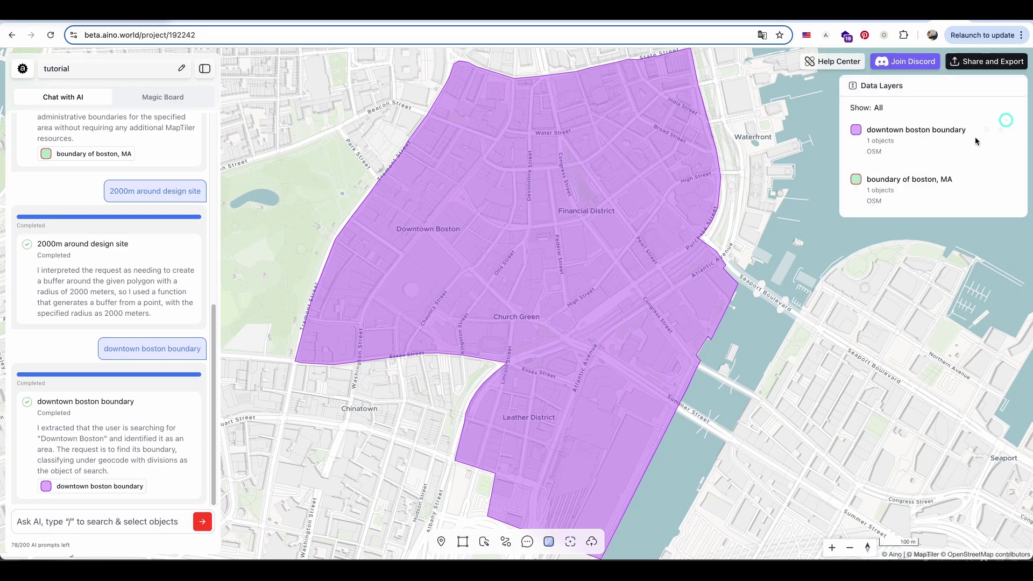
click(1014, 130)
click(989, 135)
Examine the attribute details of the downtown Boston boundary polygon on the map
click(594, 211)
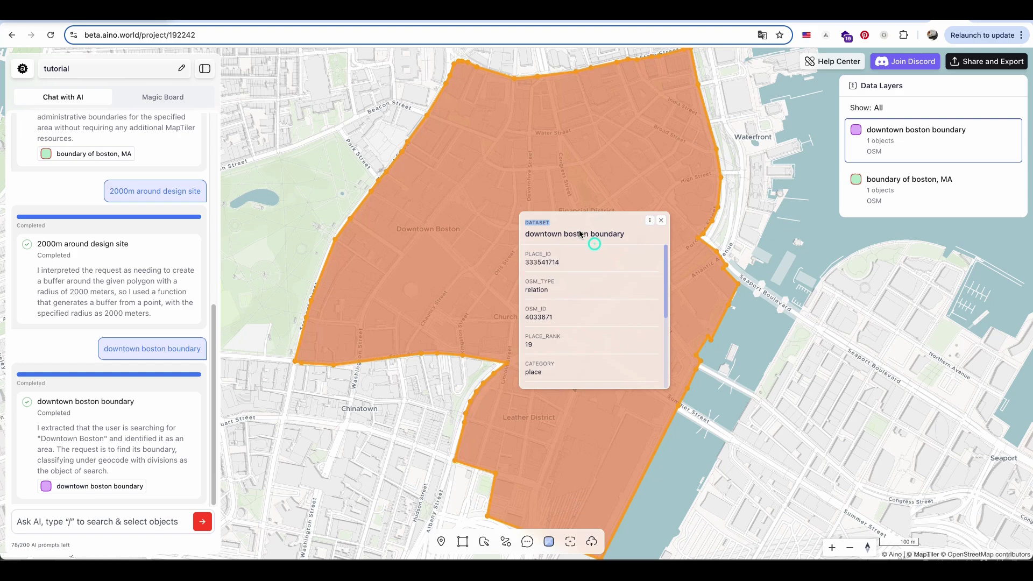
scroll(595, 306, down, 5)
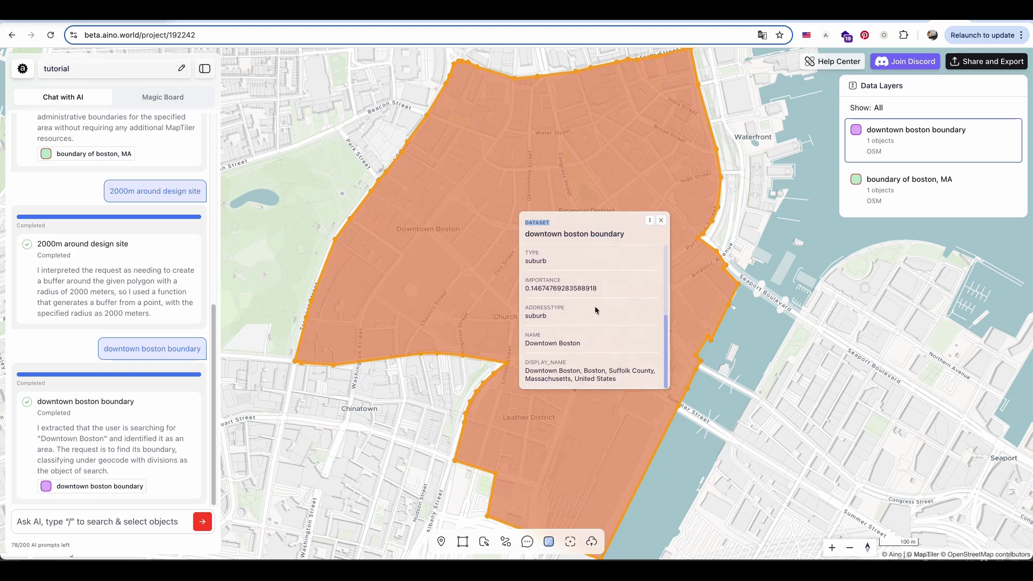
scroll(595, 306, up, 3)
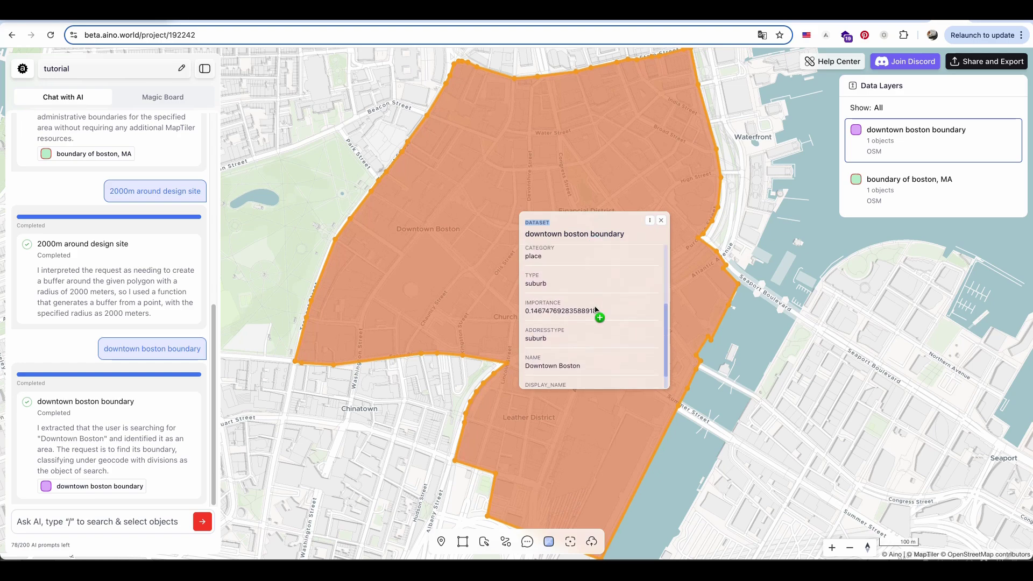
scroll(595, 306, up, 2)
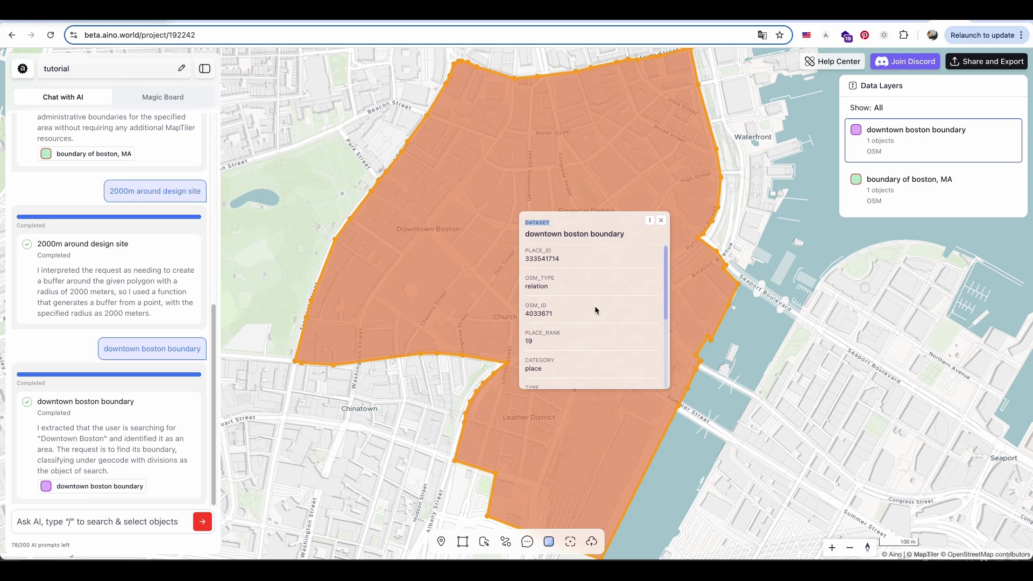
click(703, 166)
click(916, 140)
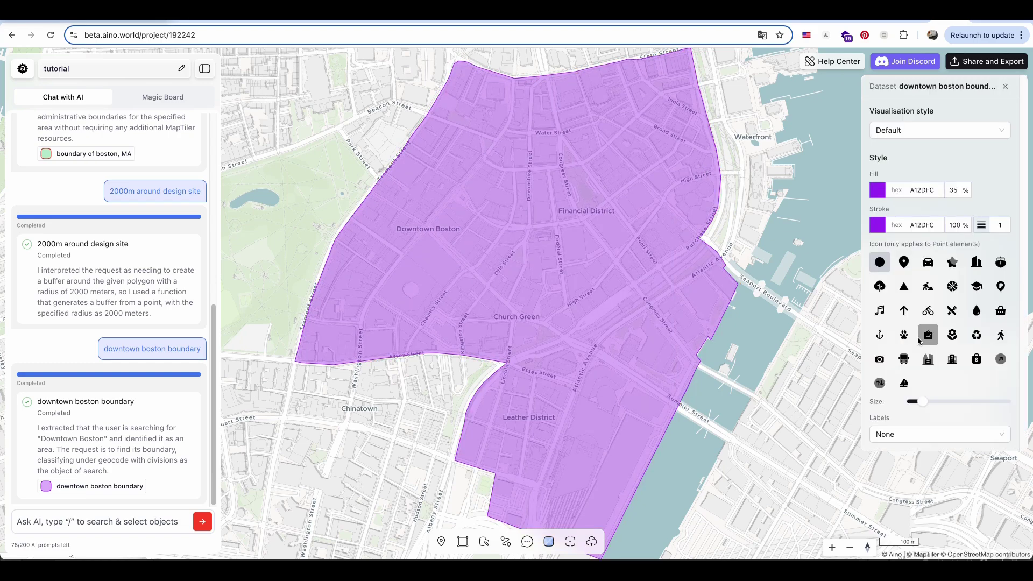
click(937, 130)
click(924, 107)
click(1005, 87)
Set the fill opacity of the downtown boston boundary layer to 0%
click(1013, 132)
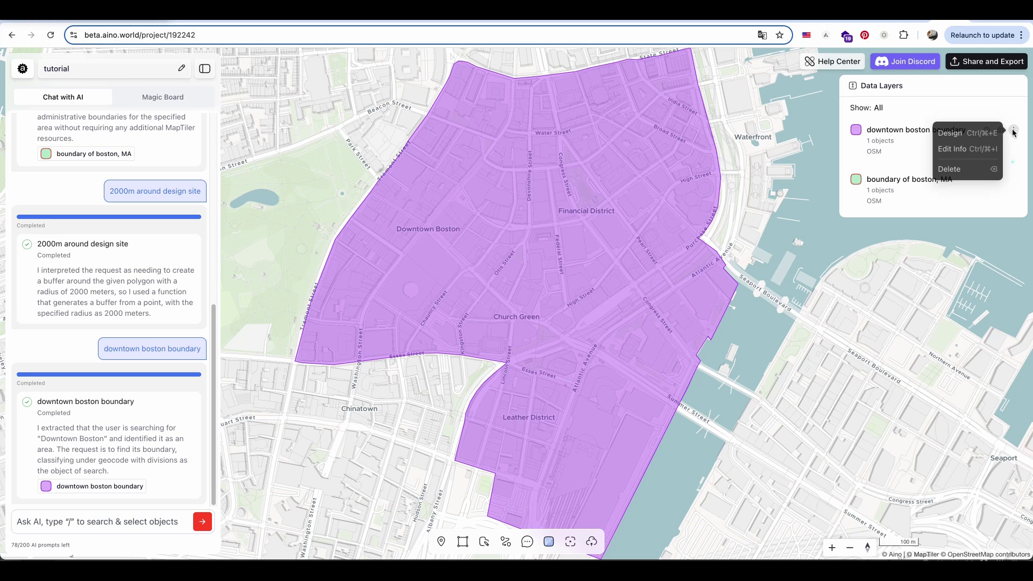
click(963, 149)
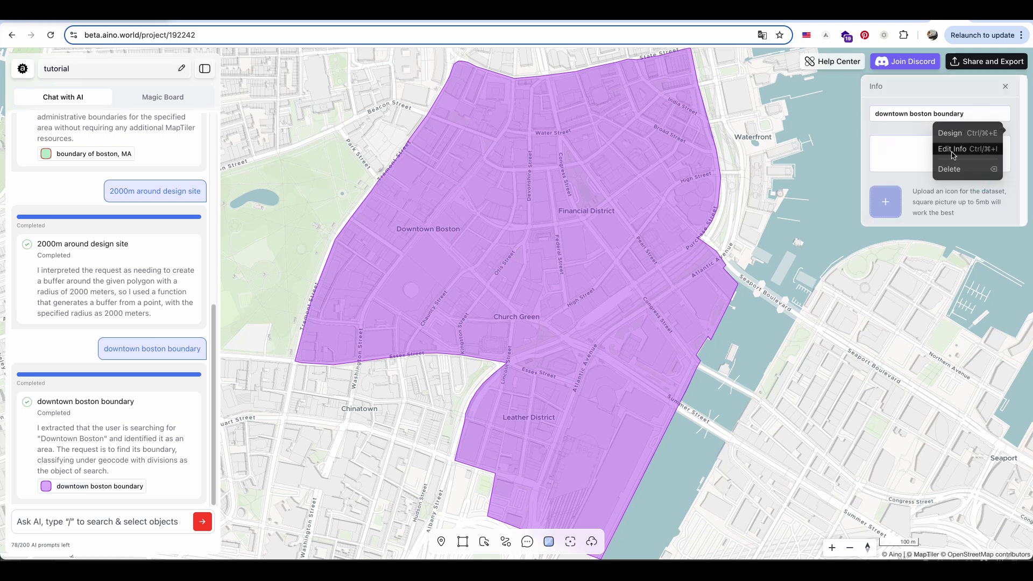
click(951, 132)
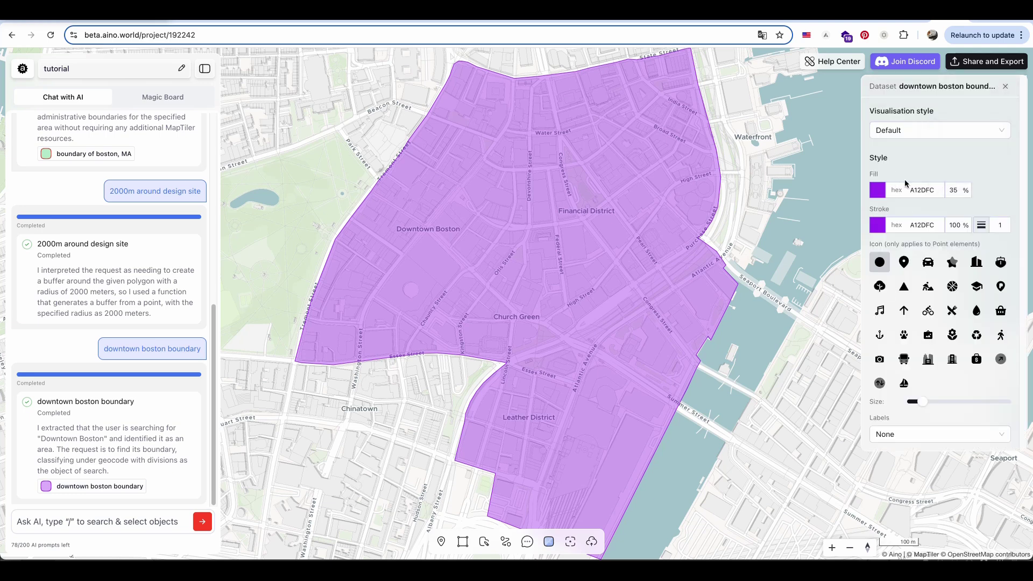
click(877, 190)
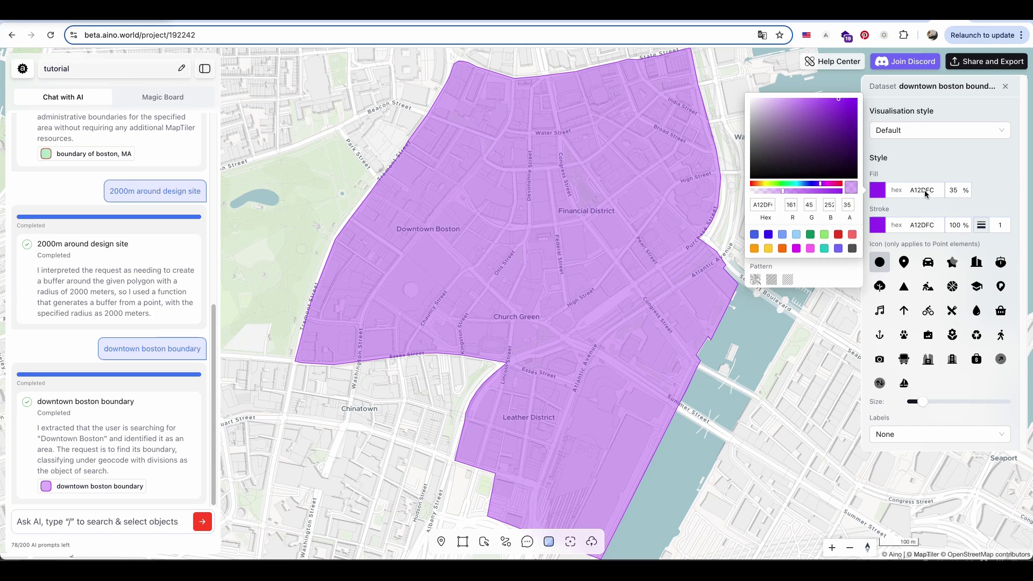
click(954, 190)
text(0)
key(Tab)
Set the stroke colour of the downtown boston boundary layer to dark red, hex 9B0000
click(878, 225)
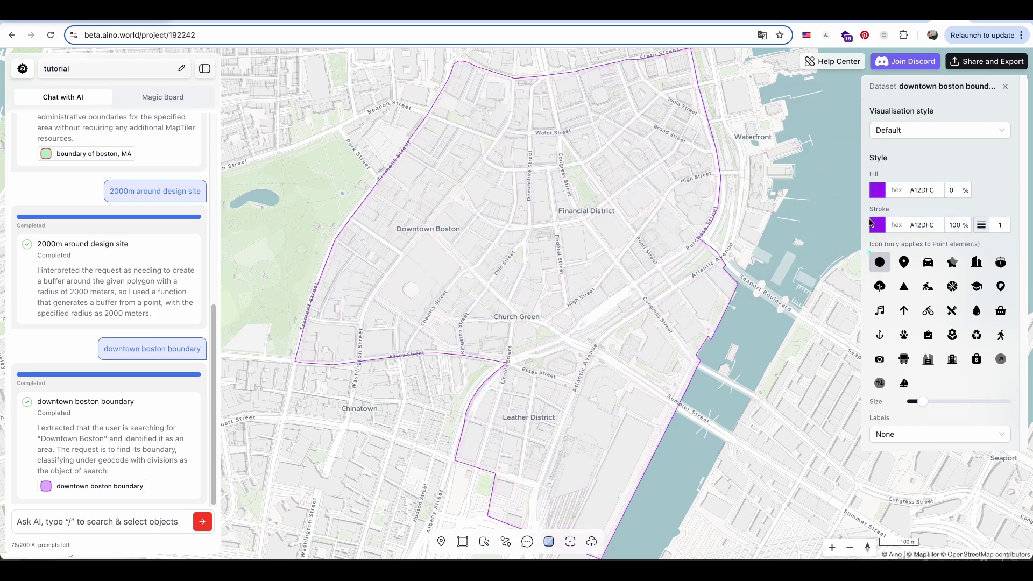
click(756, 233)
drag(822, 218, 852, 188)
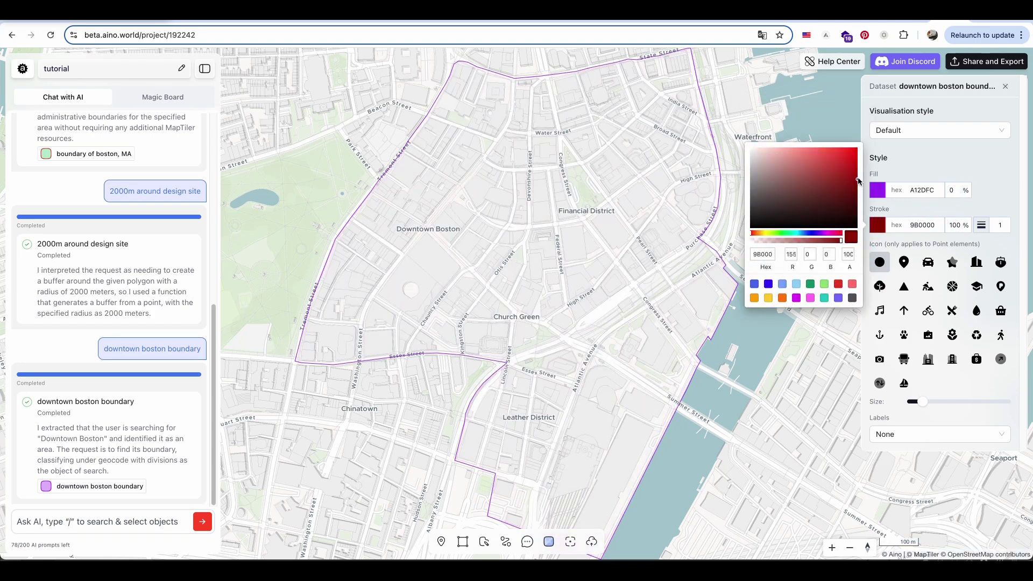
click(687, 210)
click(757, 163)
key(Escape)
scroll(702, 274, down, 3)
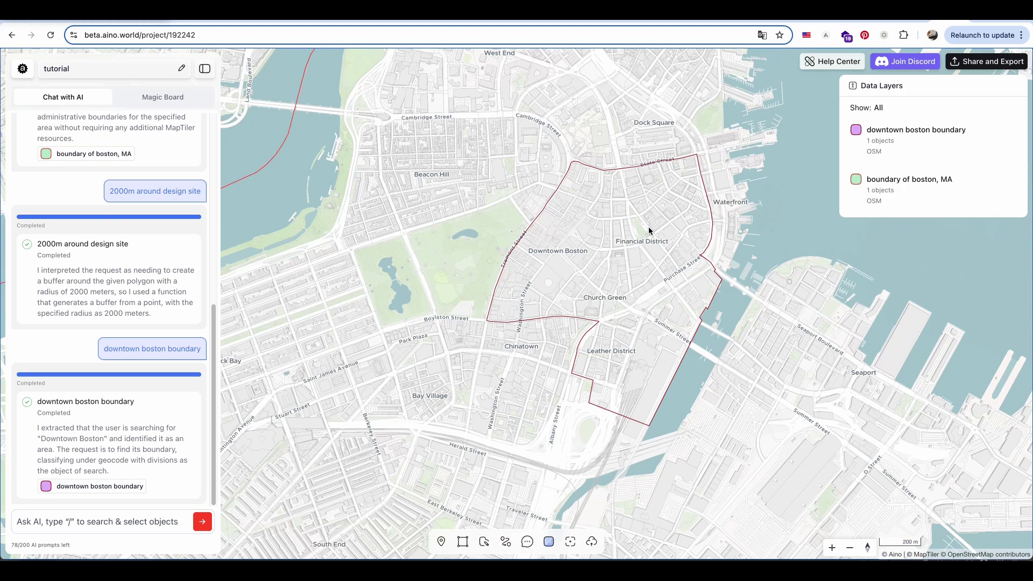
Change the basemap to the Satellite style from the basemap library
drag(649, 232, 632, 268)
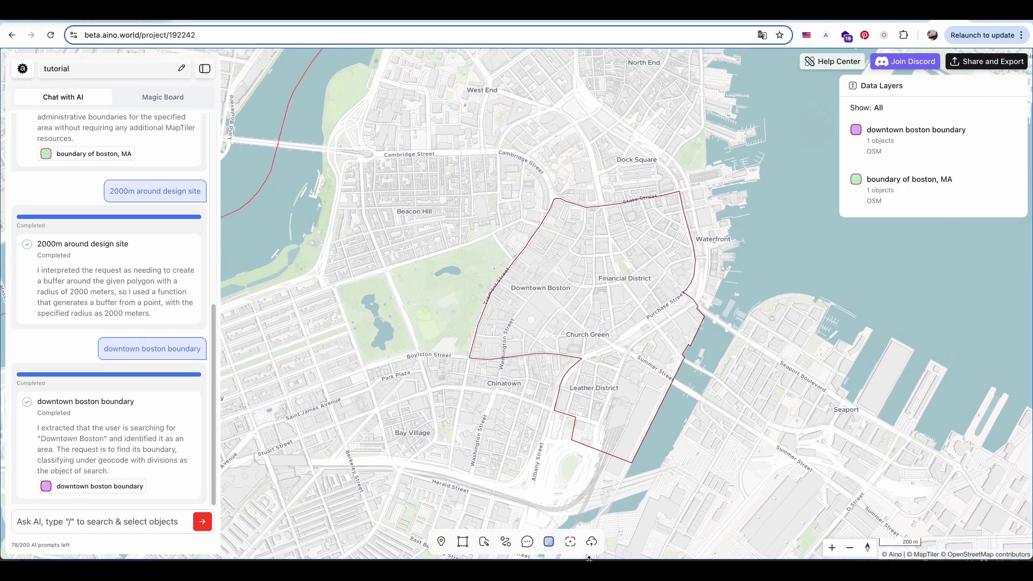
click(550, 545)
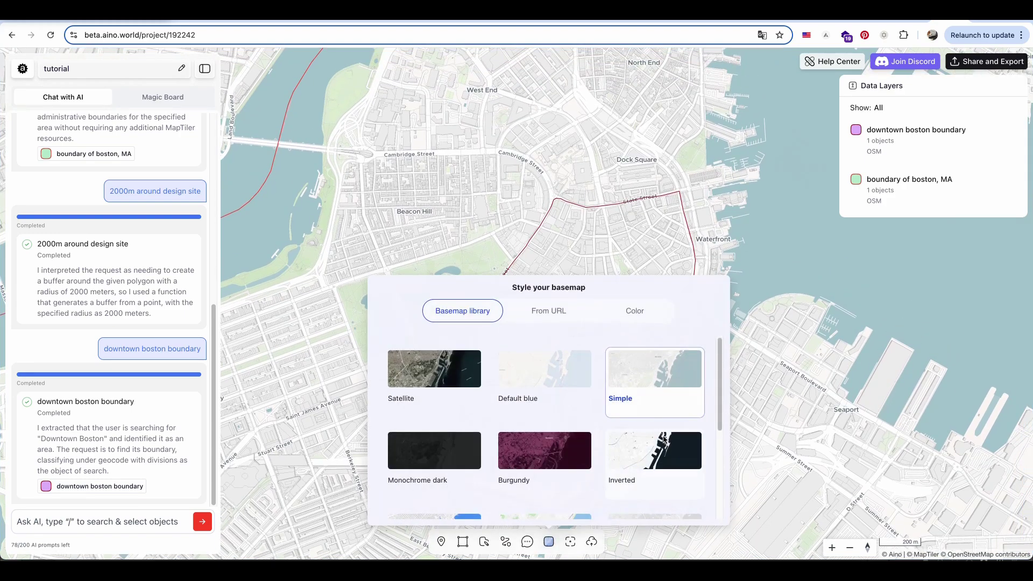
scroll(665, 445, down, 3)
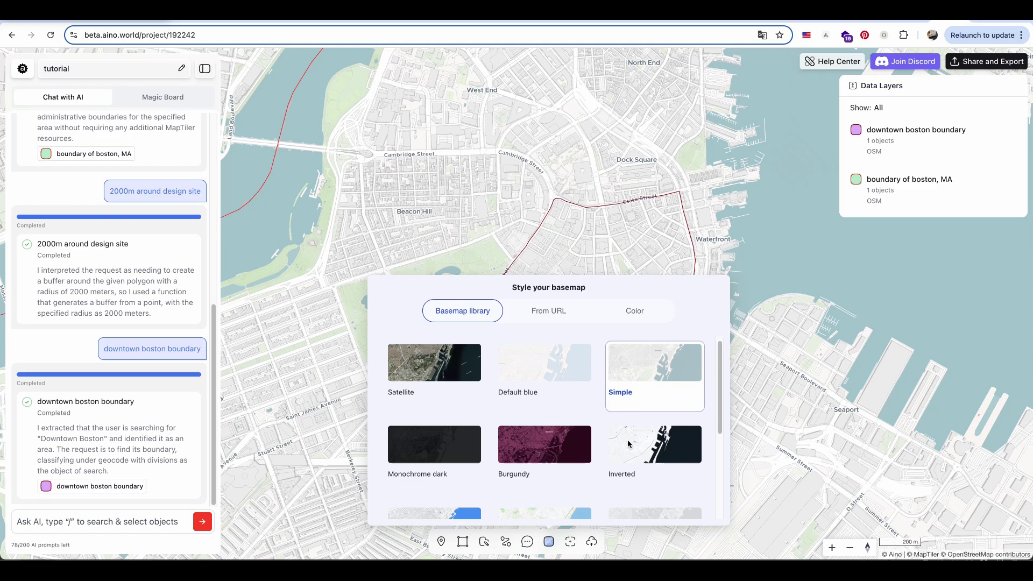
scroll(641, 446, up, 3)
click(427, 379)
click(543, 209)
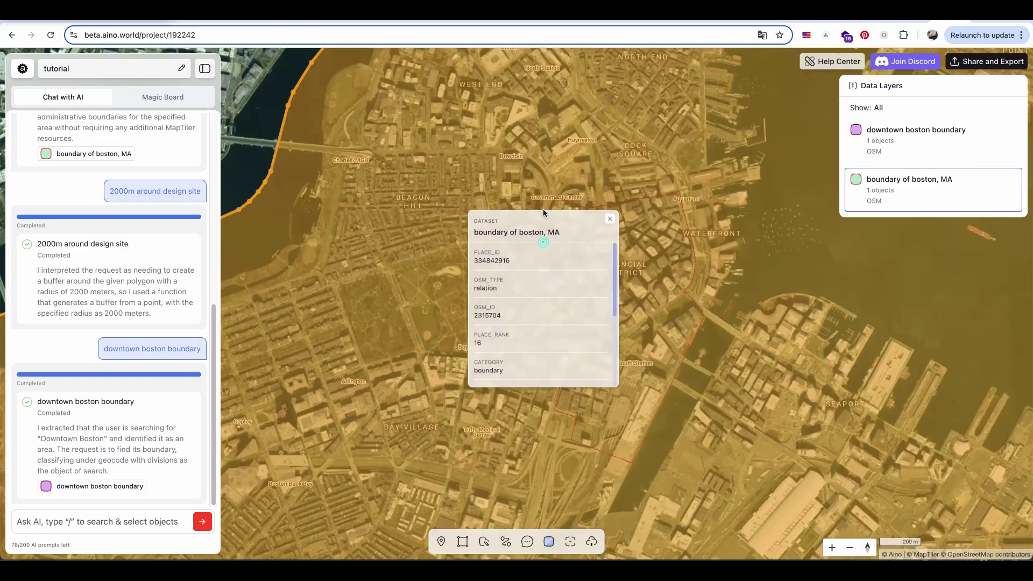
click(547, 196)
Place a pin on the green plot just northeast of Park Street, beside the downtown boundary
scroll(547, 194, up, 3)
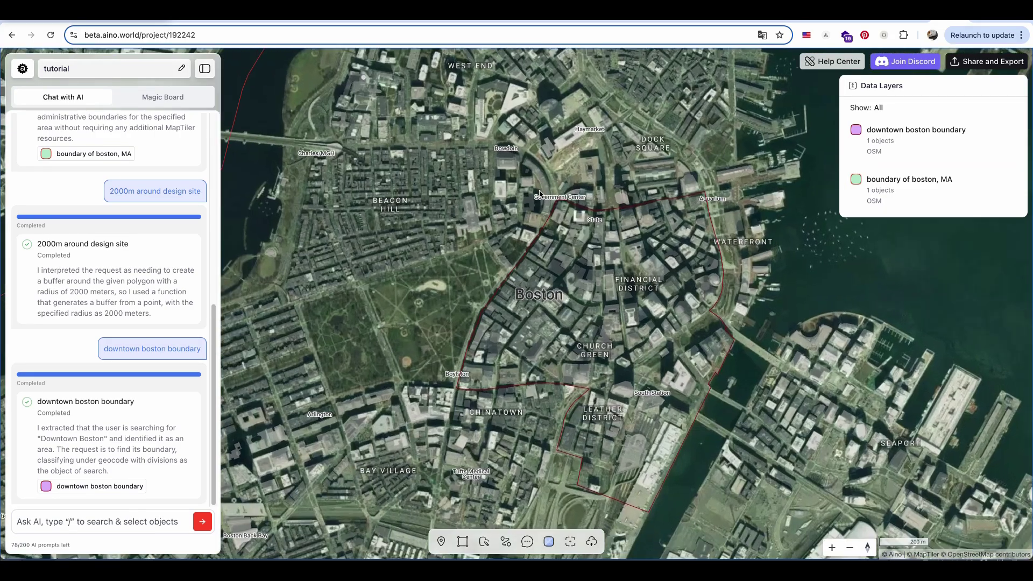
scroll(539, 193, down, 3)
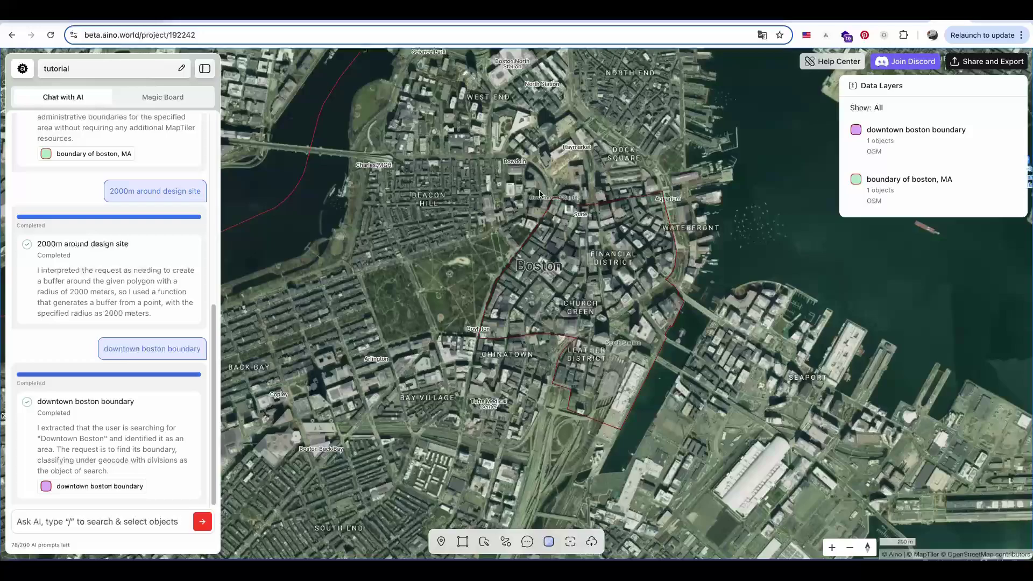
scroll(540, 193, up, 5)
drag(431, 369, 519, 343)
scroll(518, 343, up, 2)
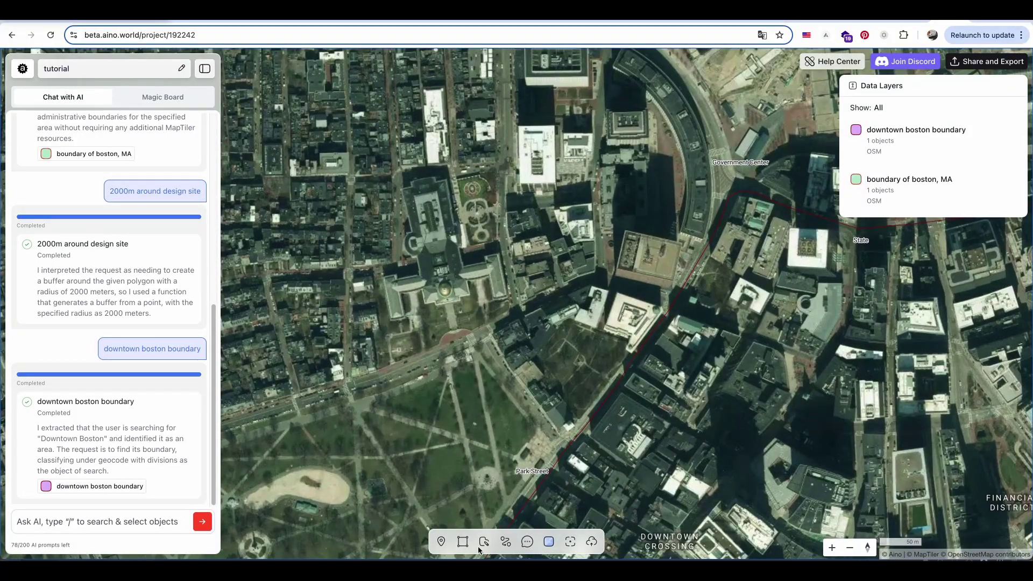
click(441, 542)
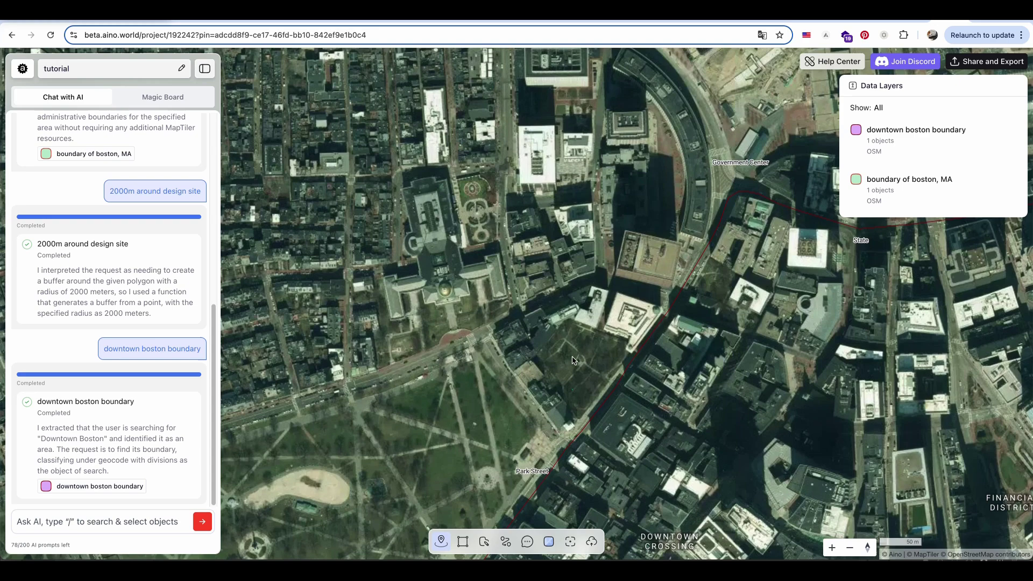
click(573, 359)
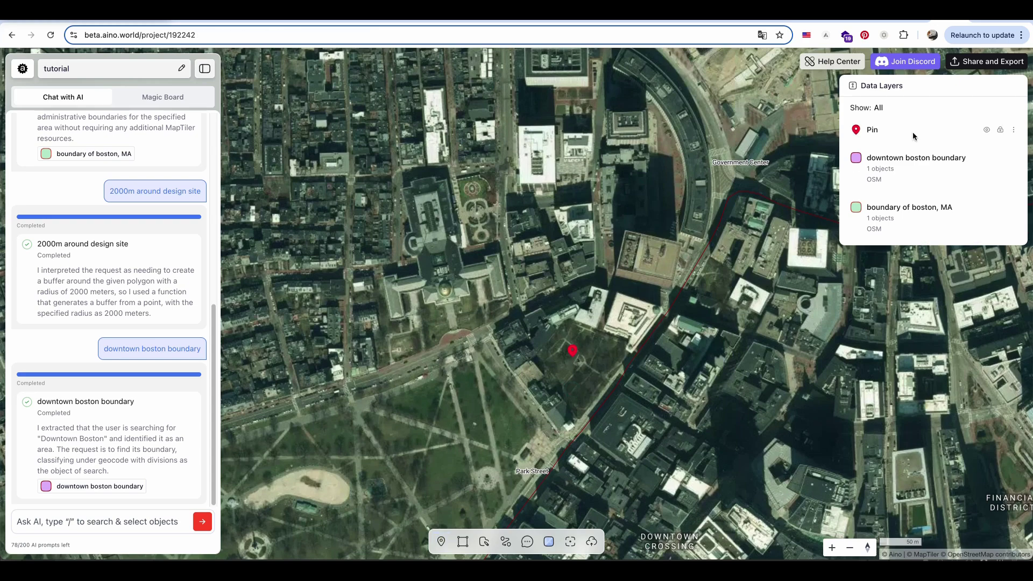
Rename the new pin as "design site"
click(1013, 130)
click(960, 137)
text(desig)
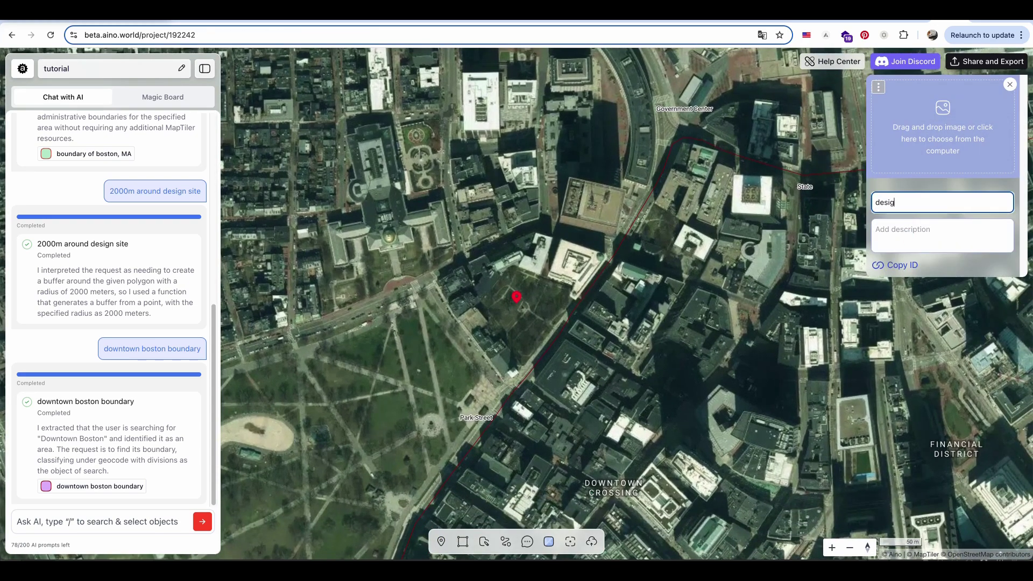
text(n site)
click(1010, 85)
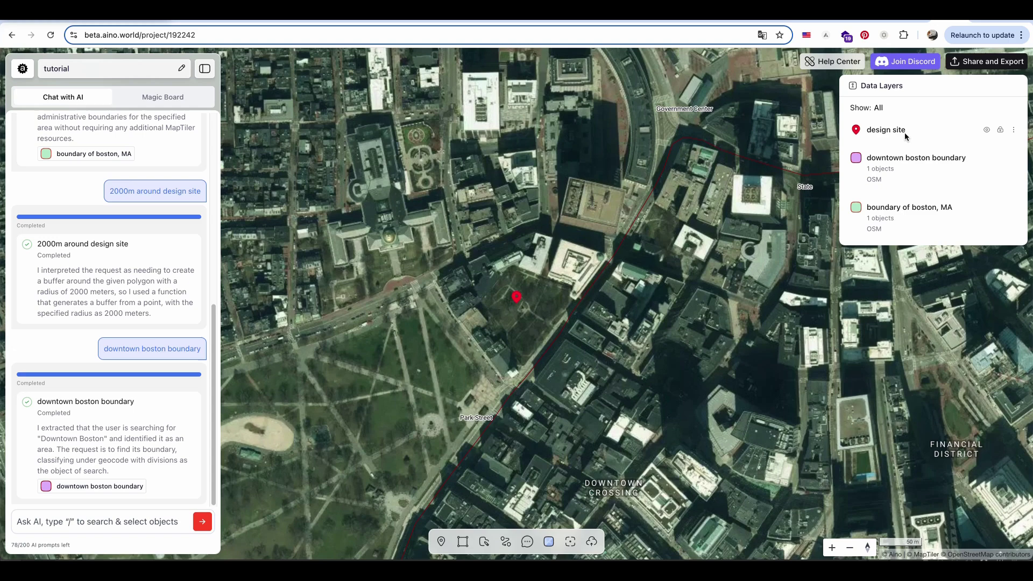
Ask the AI for a buffer with the prompt "1500m around" followed by a reference to the design site pin
click(102, 523)
text(1500)
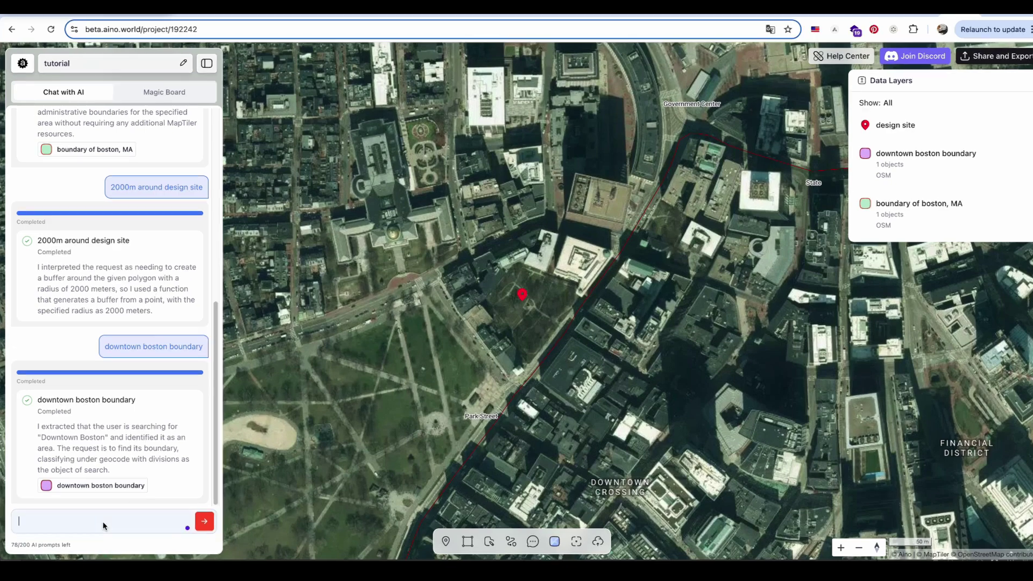
text(m arou)
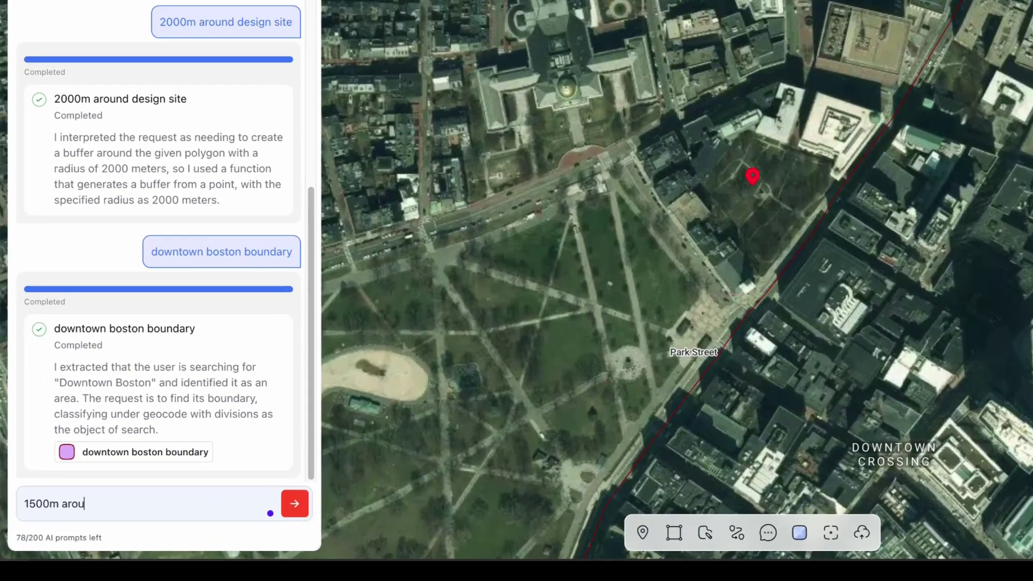
text(nd /)
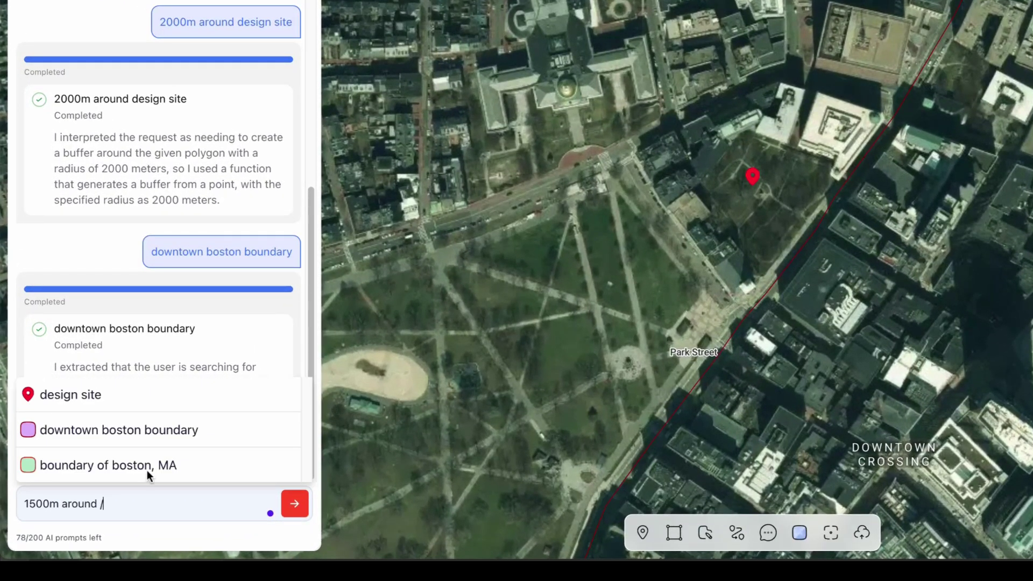
click(97, 401)
click(302, 506)
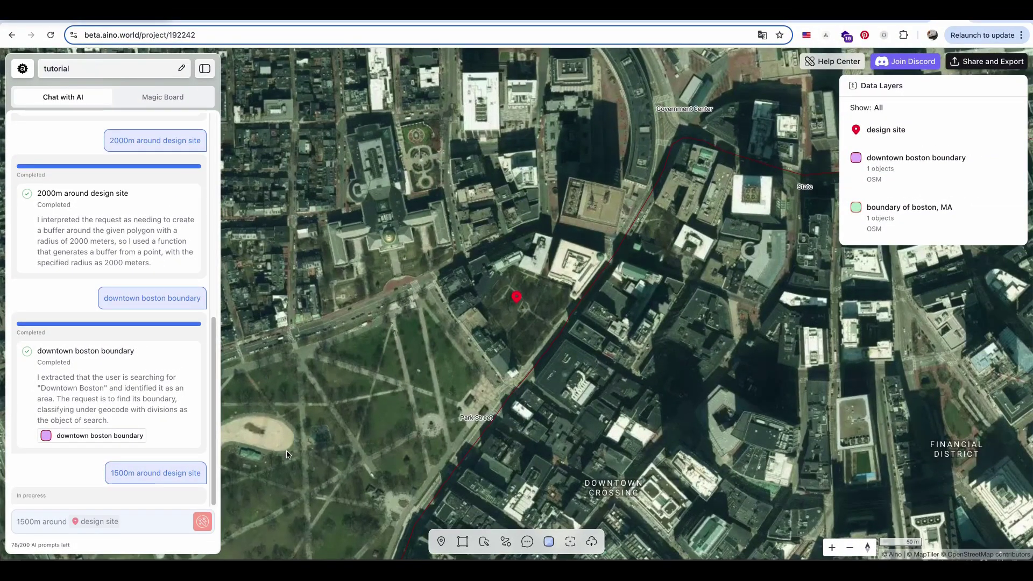
Ask the AI for "green space in" followed by a reference to the 1500m buffer around the pin
scroll(555, 266, up, 5)
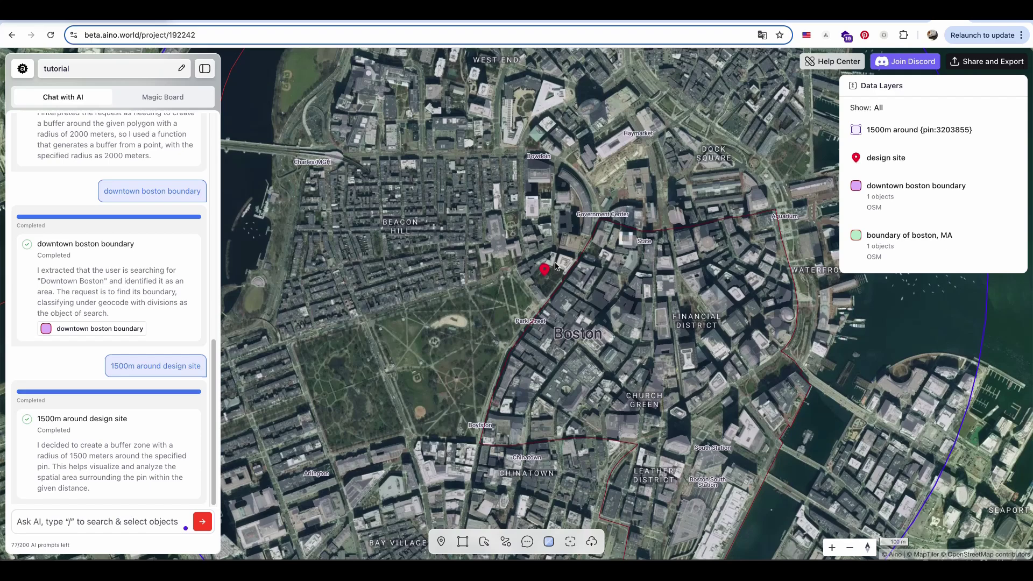
scroll(556, 266, down, 5)
text(green)
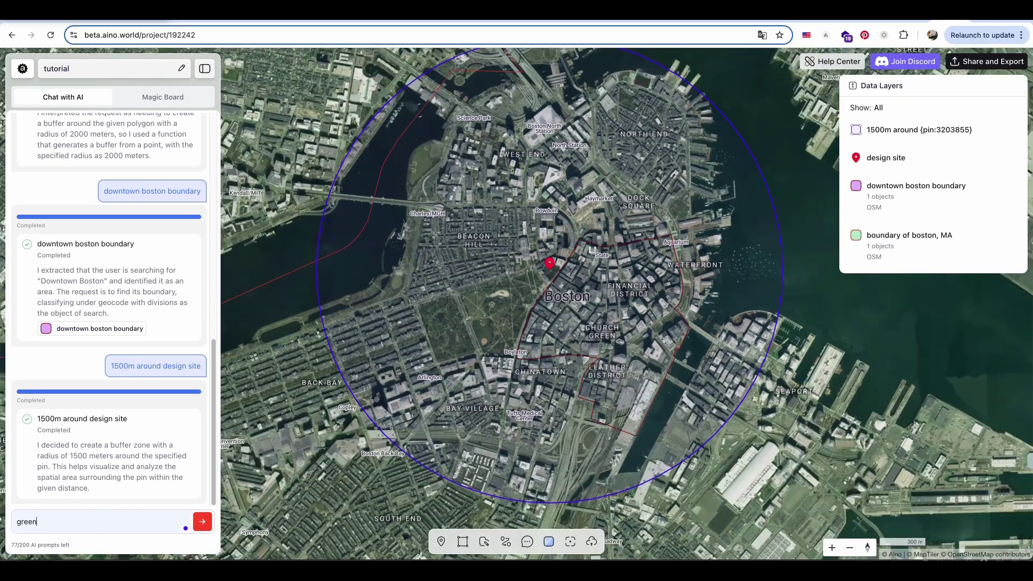
text( space in @)
click(92, 422)
click(203, 518)
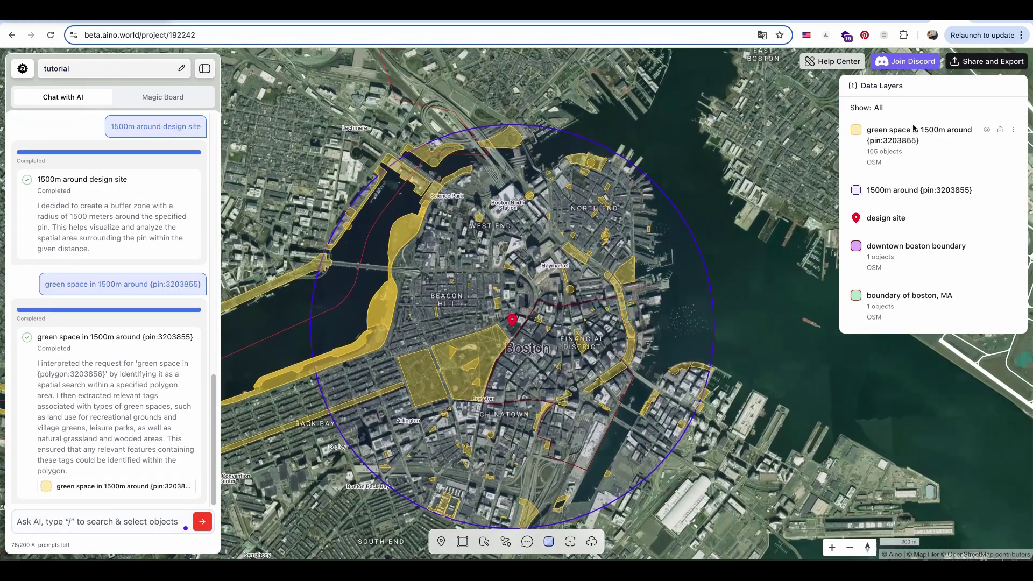
Set the green space layer's fill to light green, hex 98E374, and its stroke to dark green, hex 129A69
click(1015, 132)
click(958, 134)
click(877, 190)
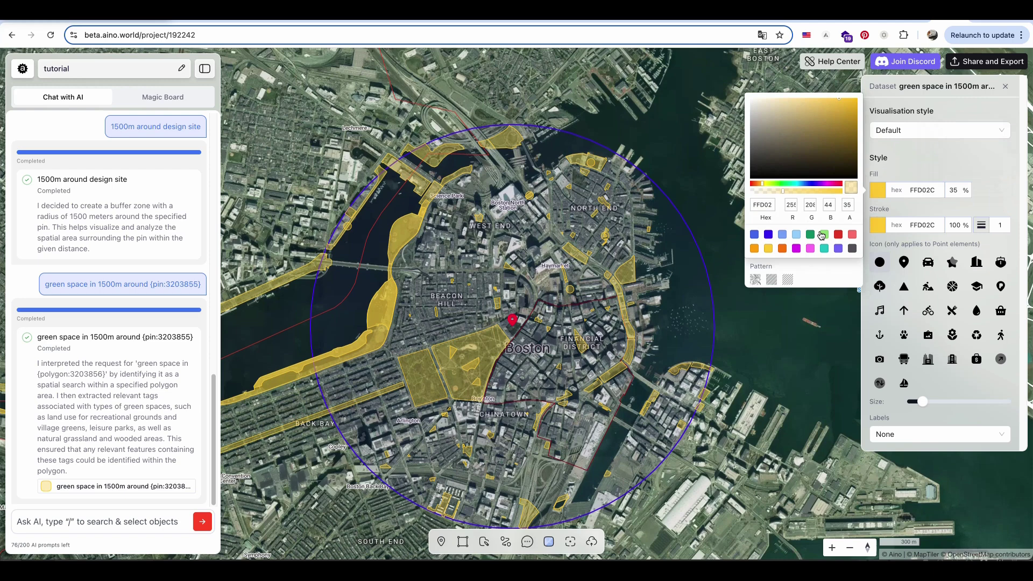
click(823, 234)
click(877, 225)
click(877, 225)
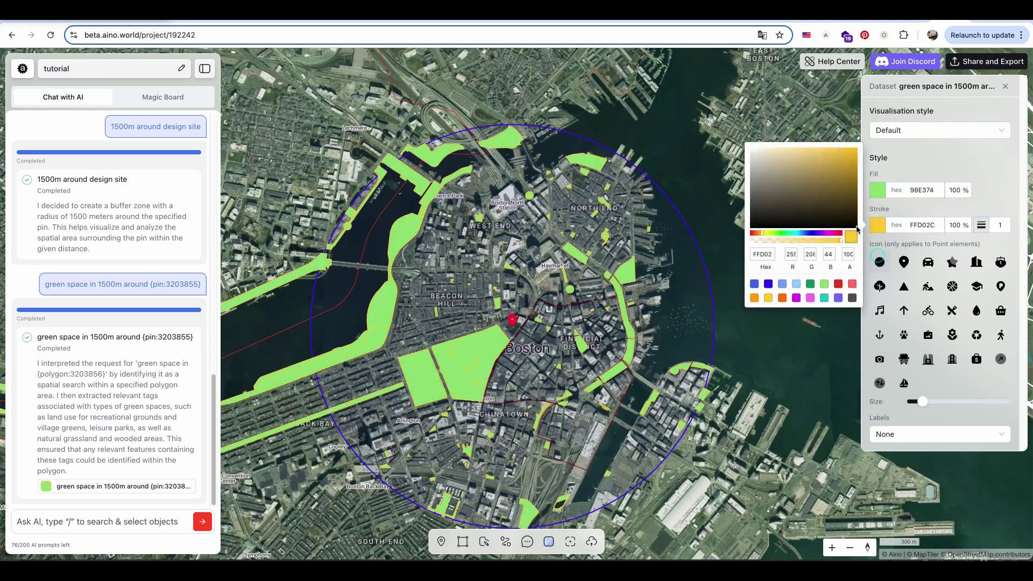
click(810, 284)
Set the green space layer's fill opacity to 50% and leave the 1500m buffer polygon deselected
click(543, 317)
click(749, 291)
click(703, 293)
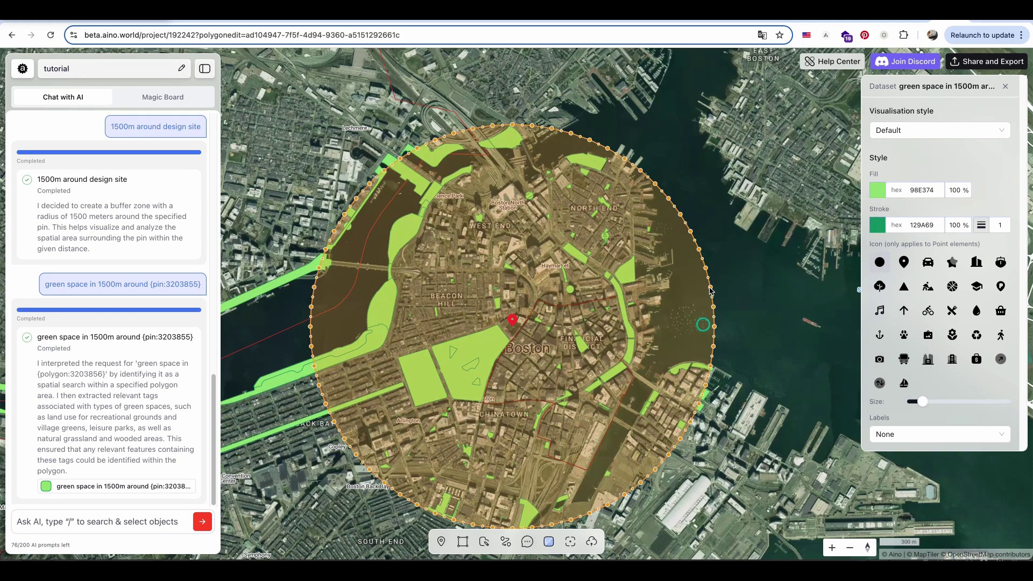
drag(707, 269, 500, 325)
click(733, 246)
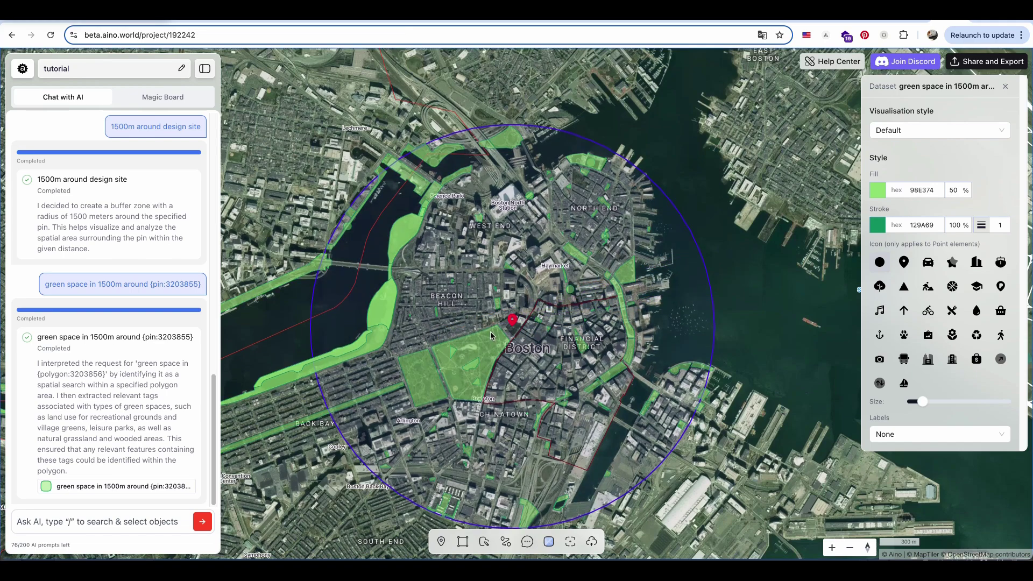
Open the attribute details of the Boston Common polygon and preview the contact website listed there
scroll(490, 335, up, 3)
scroll(491, 337, up, 2)
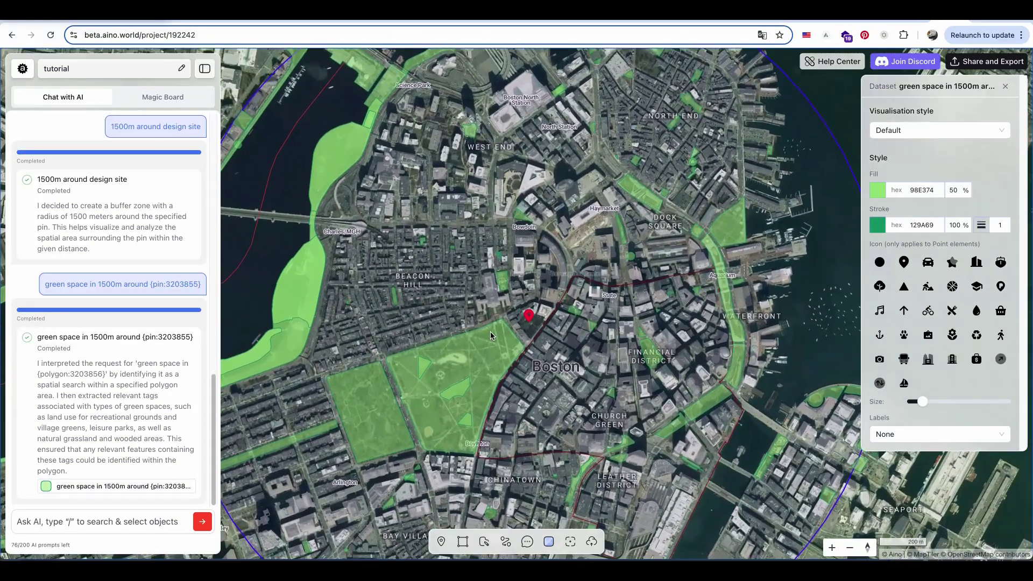
click(499, 323)
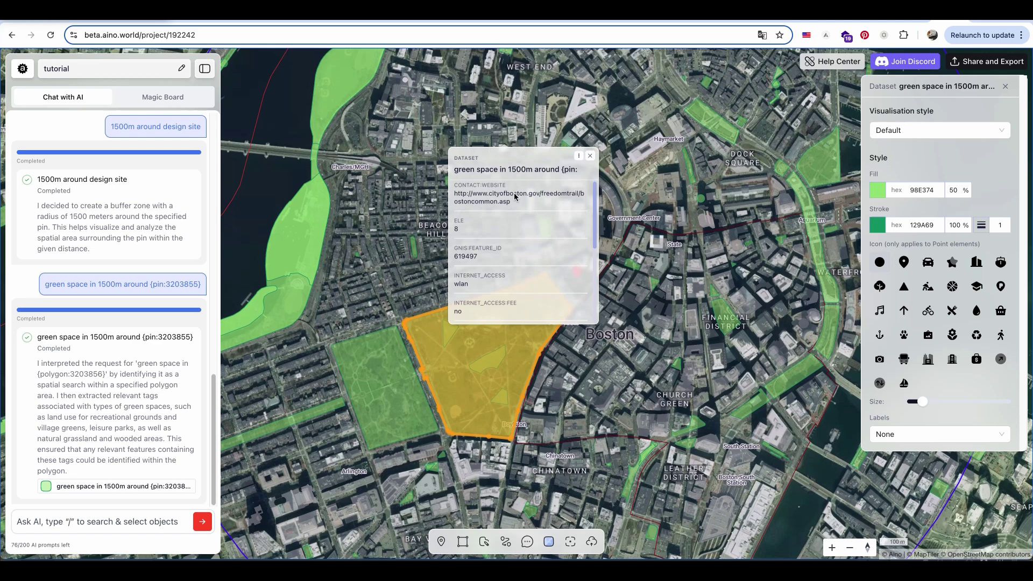
scroll(515, 197, up, 1)
drag(513, 206, 454, 201)
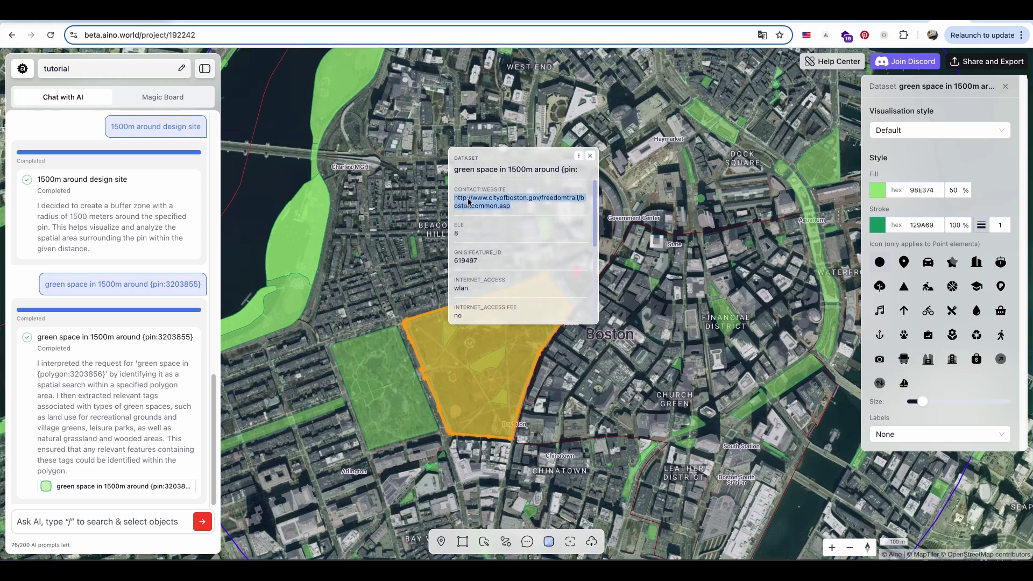
right_click(469, 202)
click(486, 205)
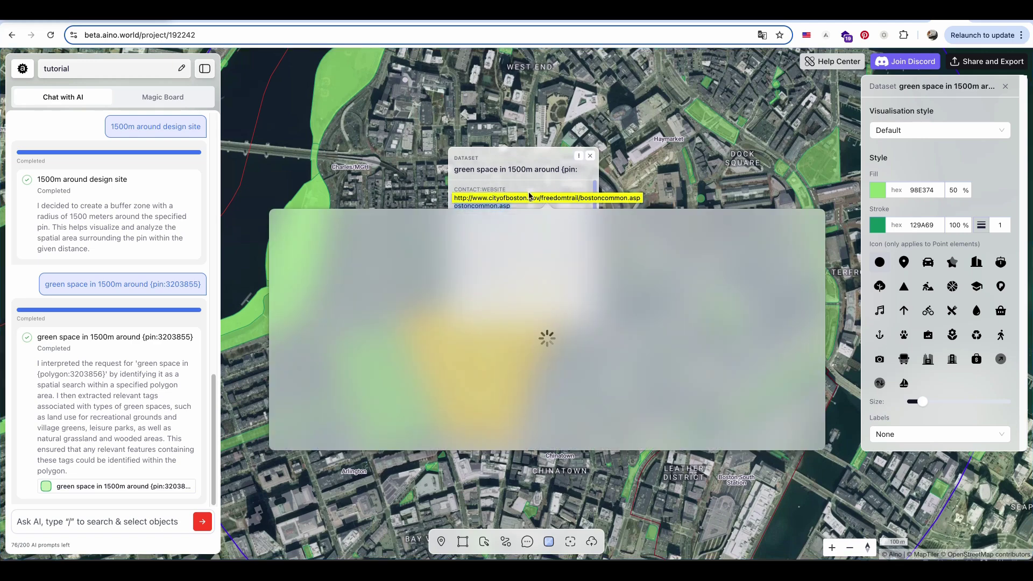
Read through the previewed City of Boston page about the Emerald Necklace parks and close the preview
scroll(518, 289, down, 3)
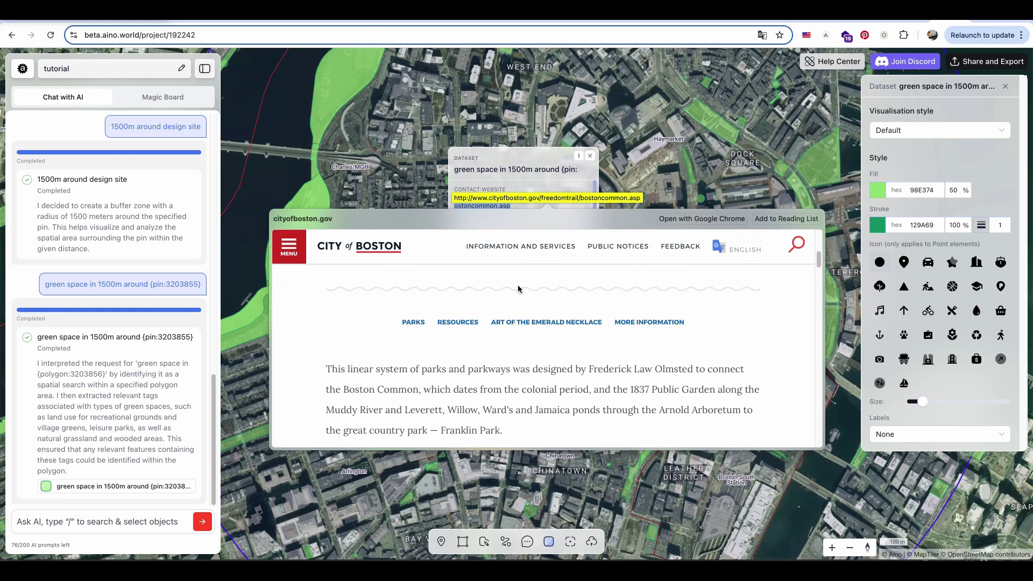
scroll(519, 323, down, 10)
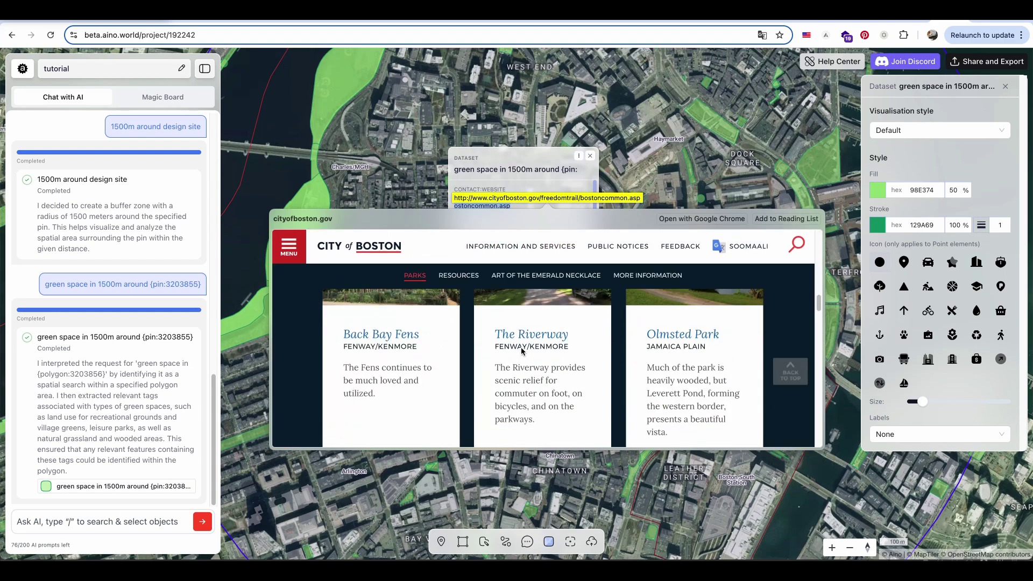
scroll(521, 351, down, 6)
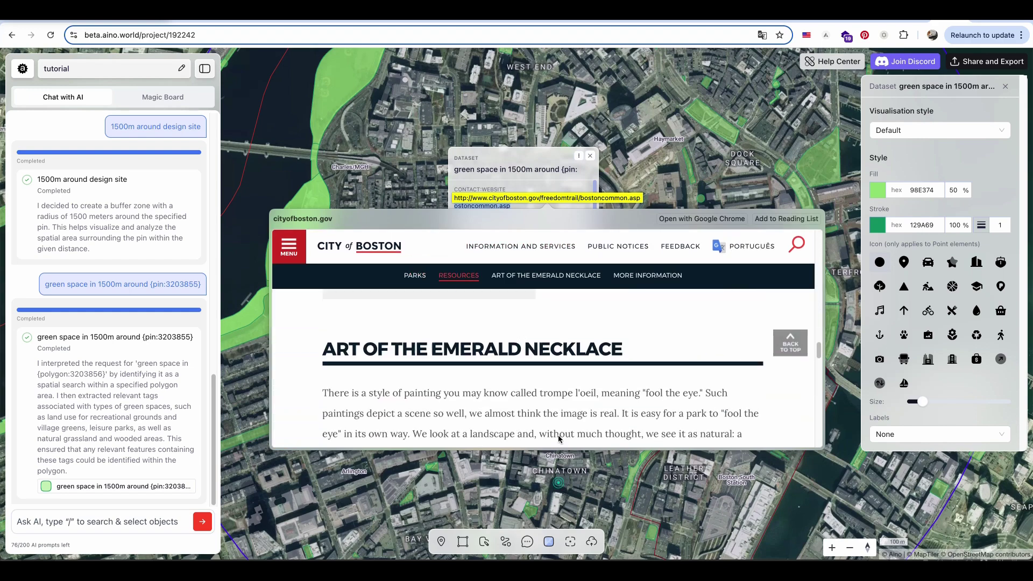
scroll(558, 439, down, 3)
key(Escape)
Examine the remaining attributes of Boston Common and the details of the park adjoining it to the west
scroll(514, 277, down, 3)
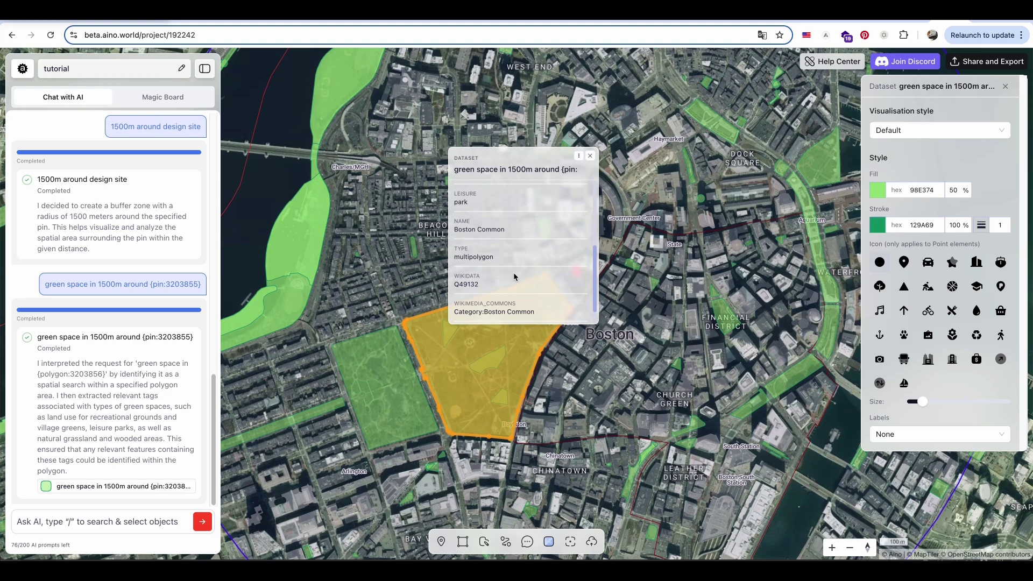
scroll(514, 277, down, 1)
click(583, 404)
click(367, 385)
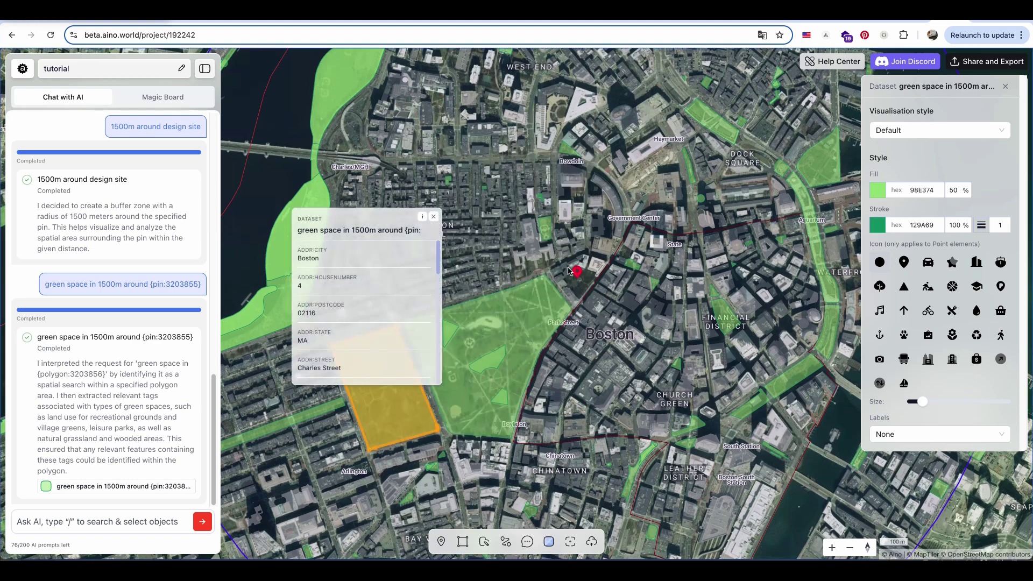
Extract the Boston Common polygon from the green space dataset as a separate editable element
click(544, 237)
scroll(542, 279, down, 5)
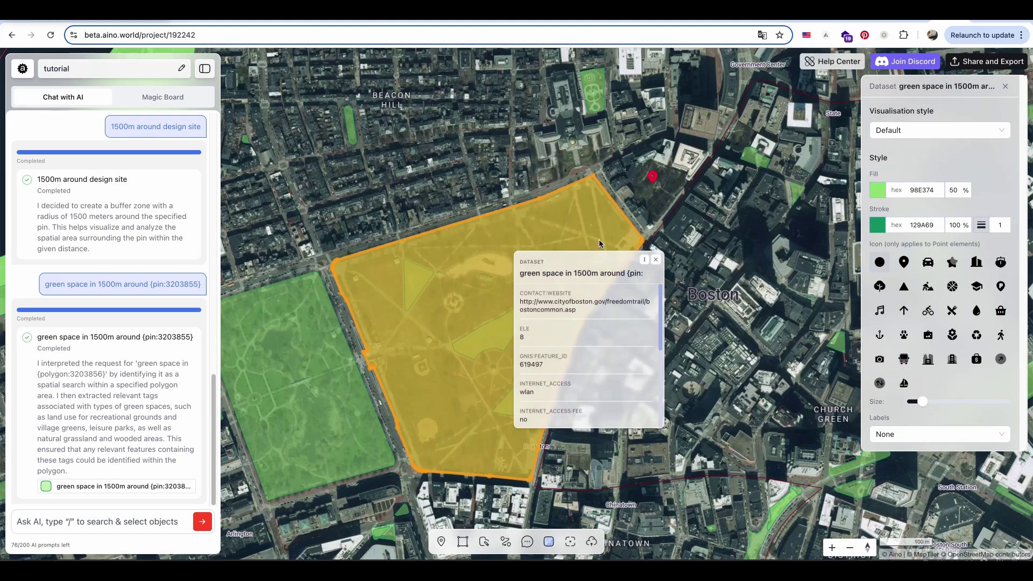
click(644, 260)
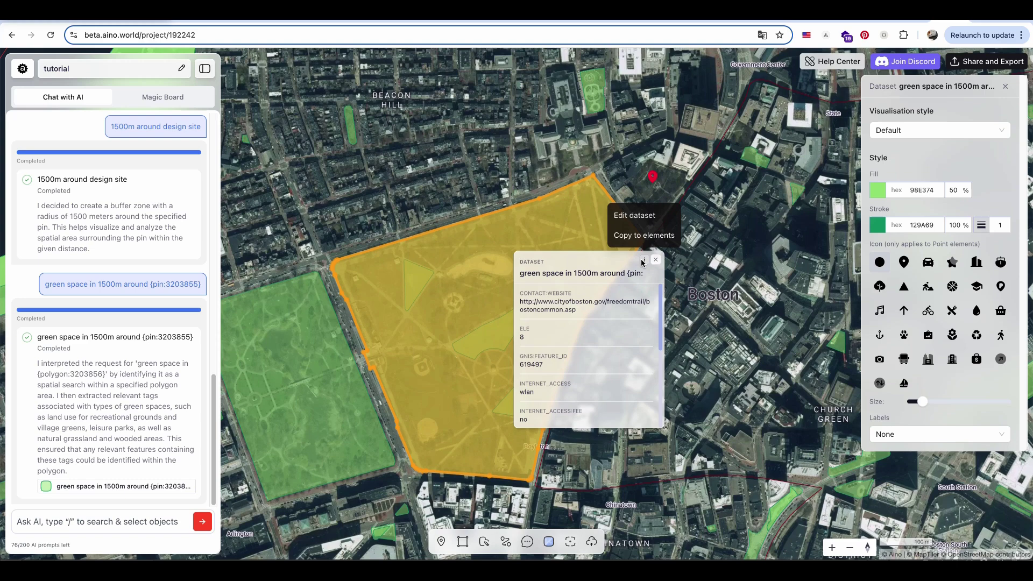
click(627, 216)
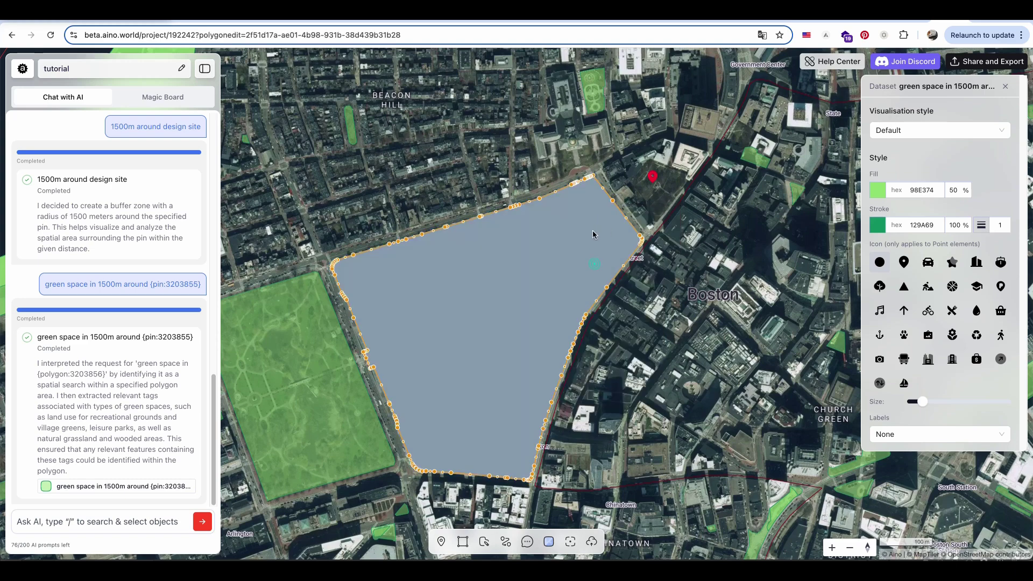
click(765, 202)
Close the style settings and hide the green space dataset layer
click(1005, 86)
click(1010, 168)
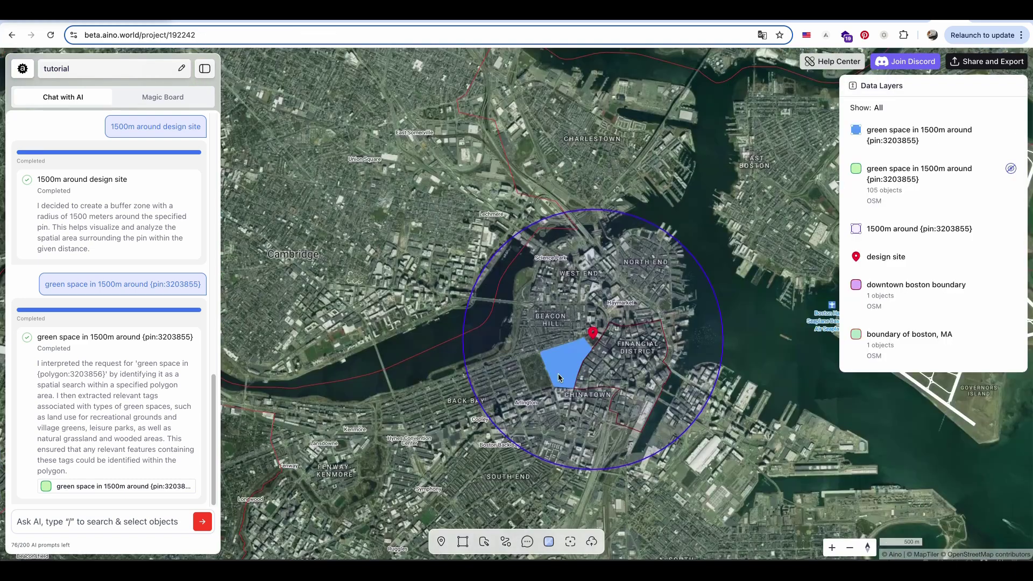
scroll(558, 373, up, 3)
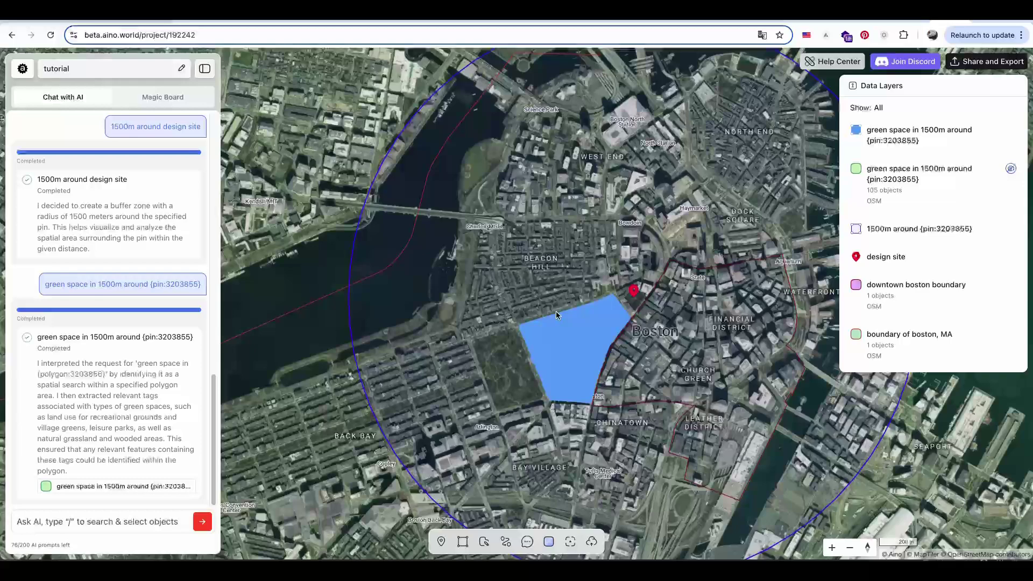
Rename the extracted green space element as "boston common"
click(999, 130)
click(988, 133)
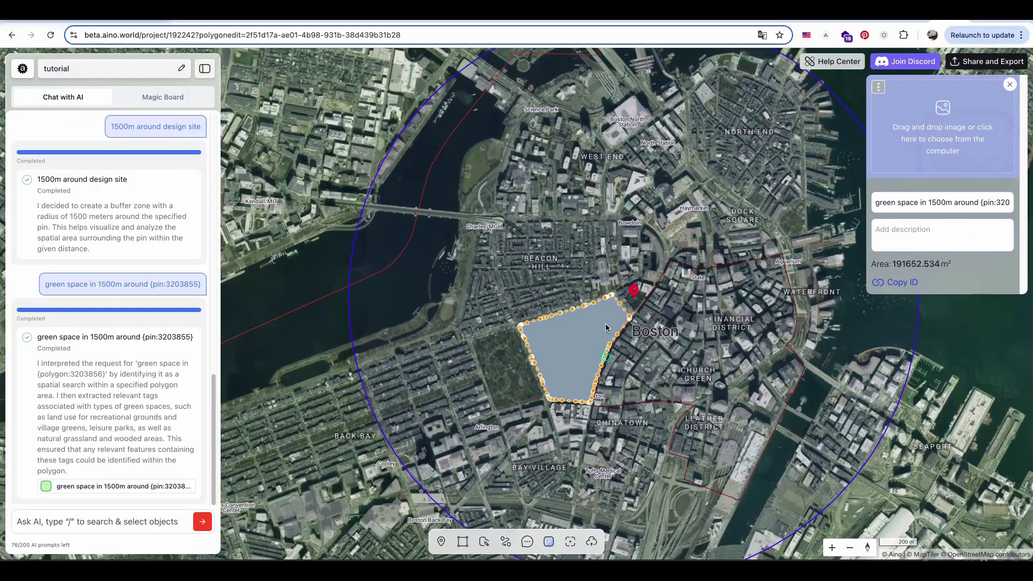
triple_click(922, 204)
text(boston common)
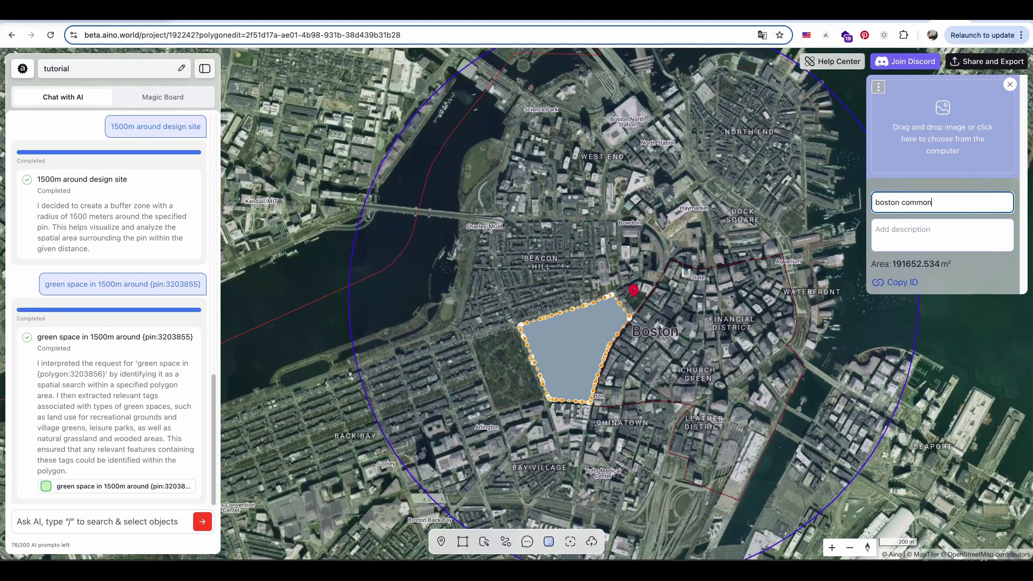
click(1009, 86)
Open the info of the boston common element for editing and close it again
click(929, 133)
click(1004, 131)
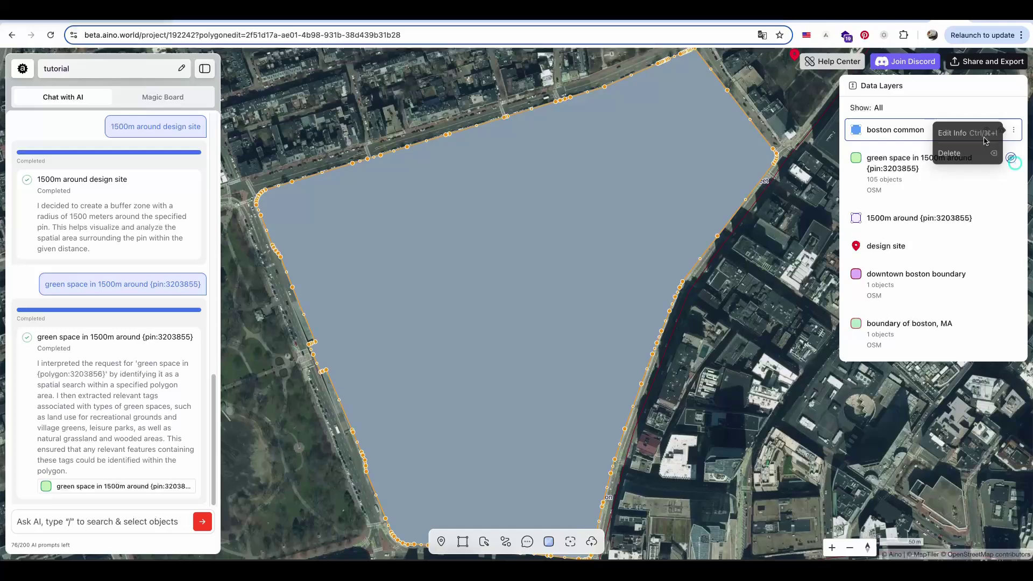
click(984, 137)
drag(942, 267, 892, 266)
click(1010, 85)
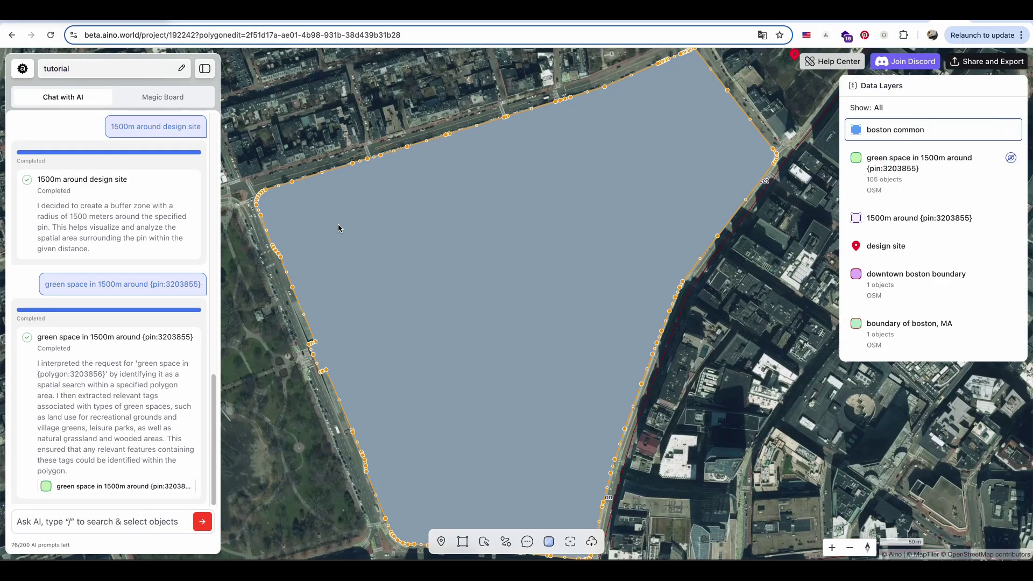
Ask the AI for "trees in boston common", referencing the boston common element
click(113, 519)
text(trees)
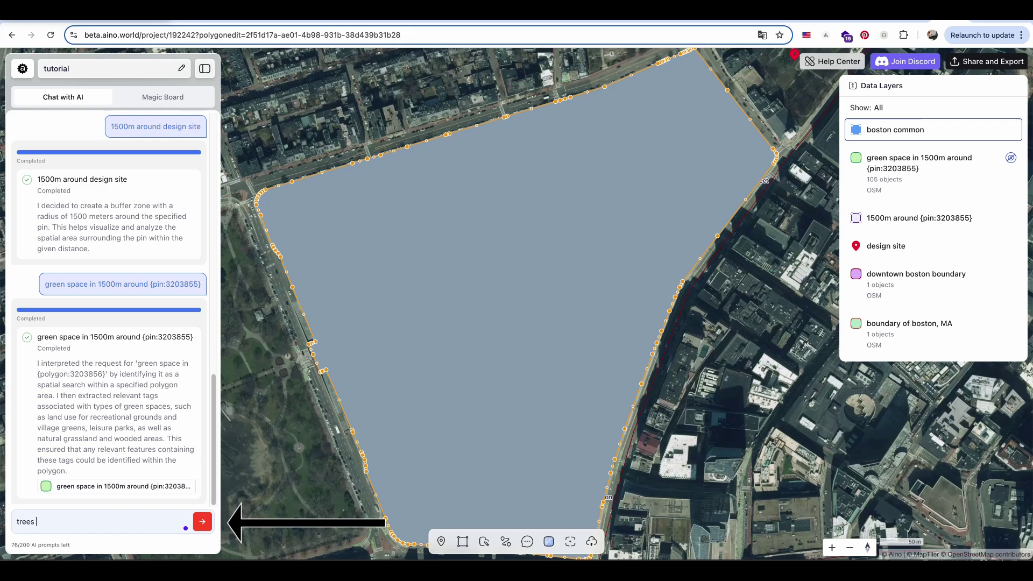
text( in /)
click(104, 400)
click(200, 525)
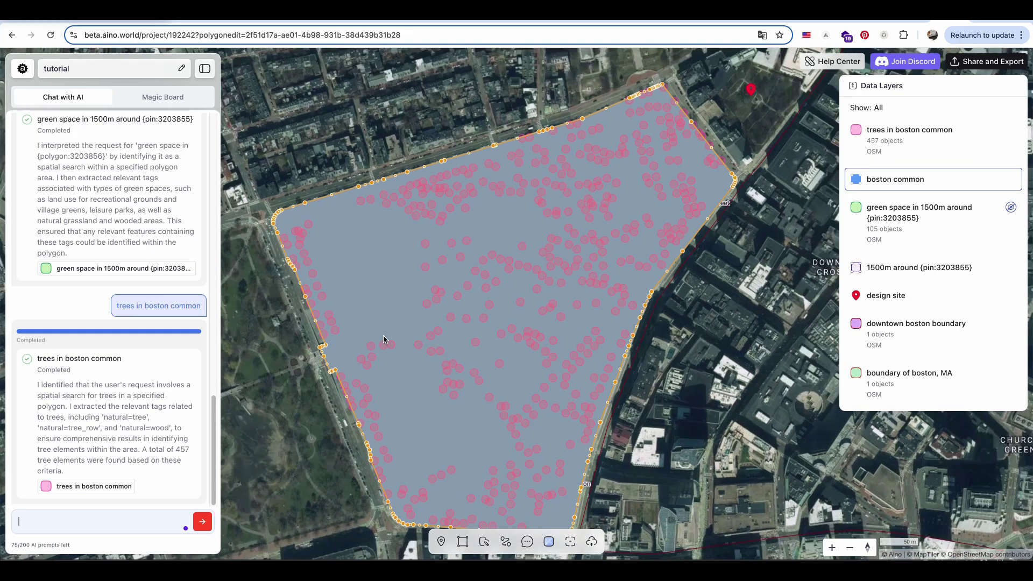
Hide the boston common polygon layer and give the tree dataset a green 129A69 fill at 50% opacity
click(1011, 179)
click(492, 258)
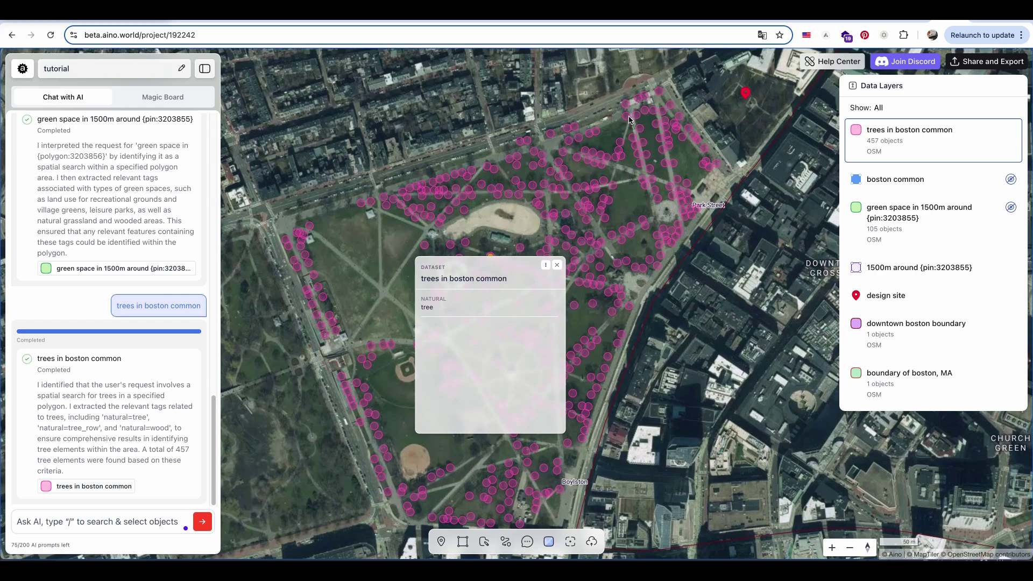
click(1011, 129)
click(947, 131)
click(879, 190)
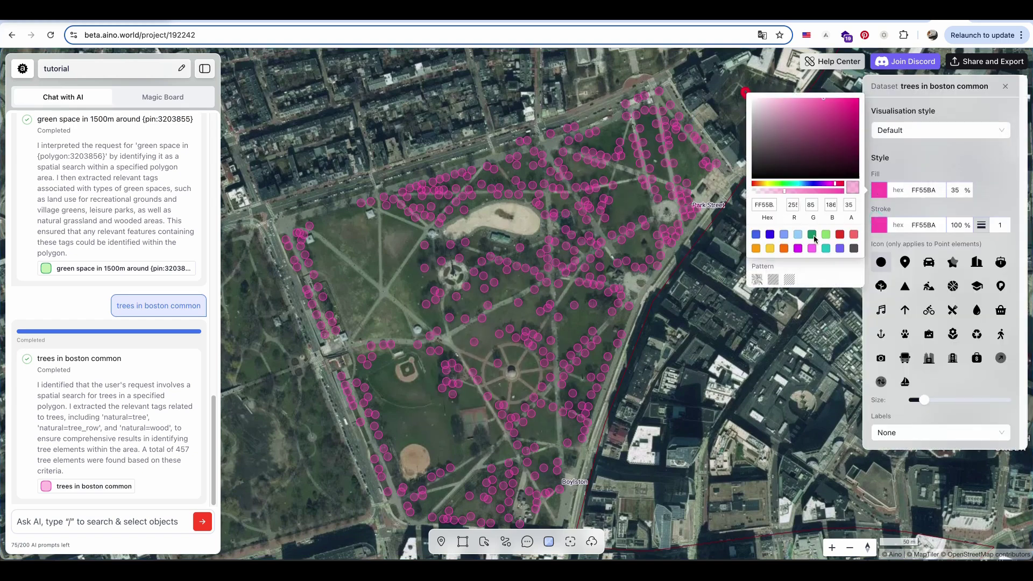
click(813, 237)
click(934, 192)
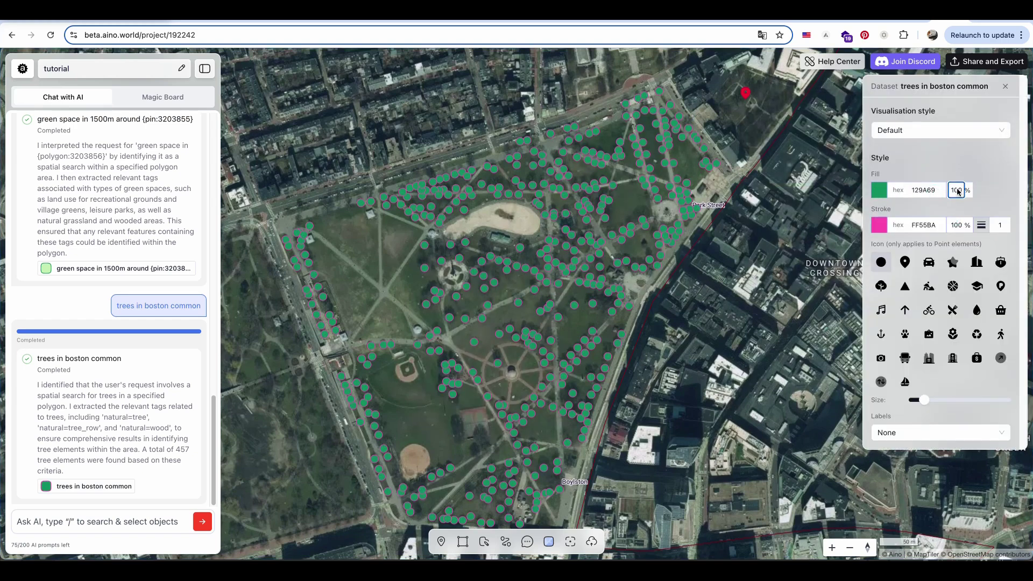
Change the tree dataset's stroke colour to bright green 6FFF00
click(880, 226)
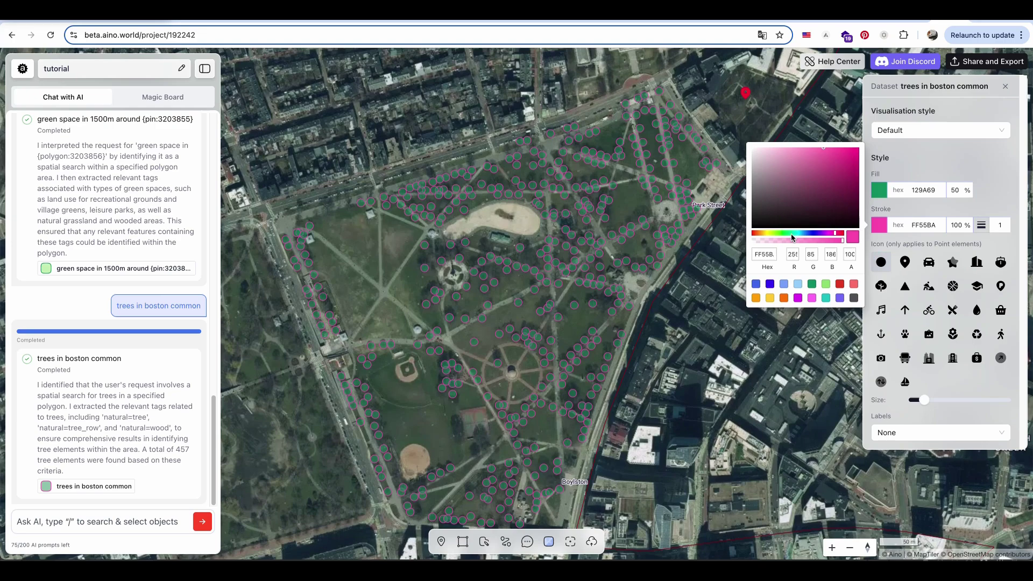
drag(791, 235, 776, 237)
drag(810, 196, 872, 131)
click(769, 105)
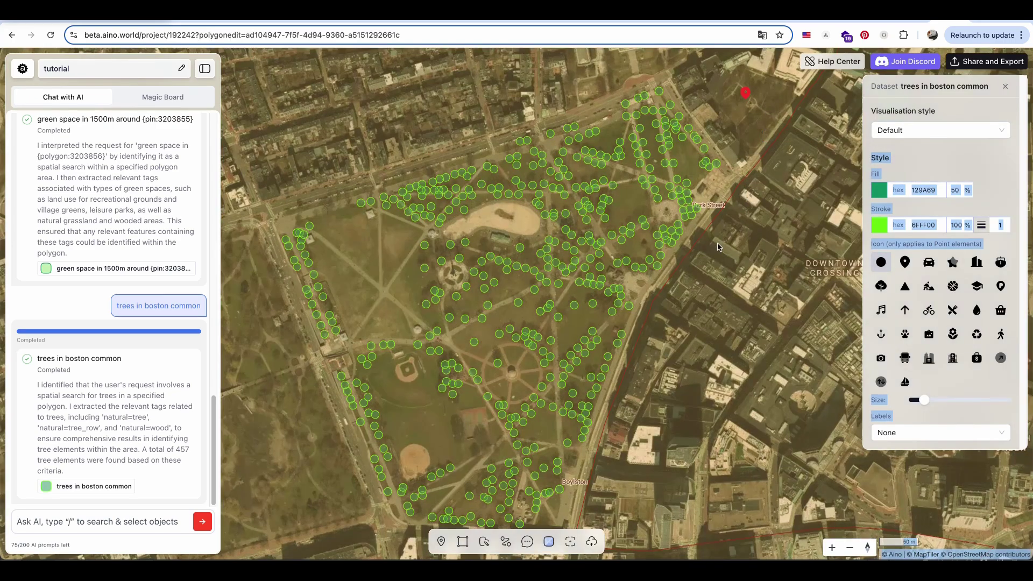
Close the tree style settings and show the green space dataset layer again
scroll(717, 247, down, 3)
click(1006, 88)
click(987, 207)
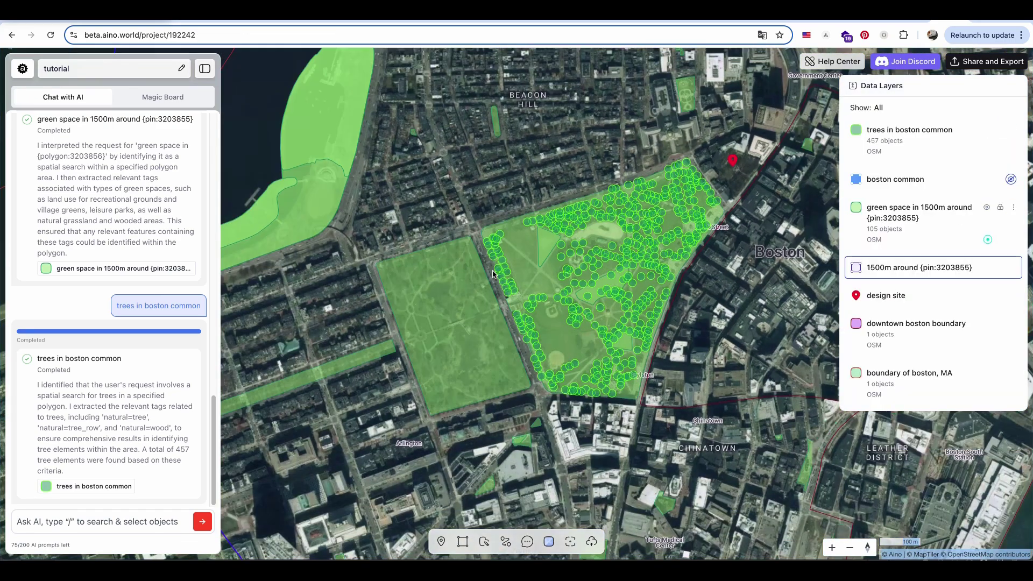
scroll(493, 275, down, 5)
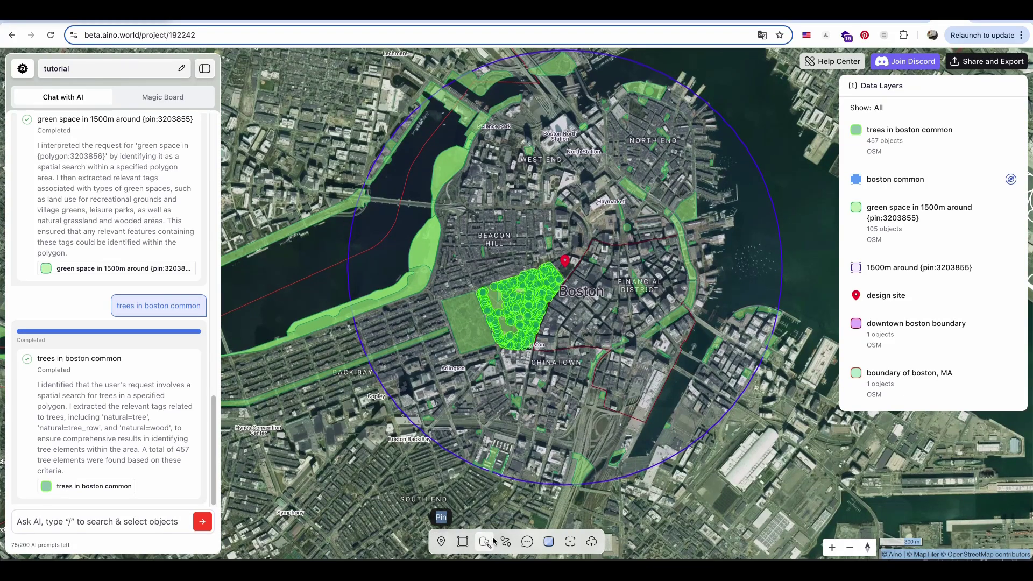
Switch the basemap to the Simple style from the basemap library and close the basemap settings
click(549, 542)
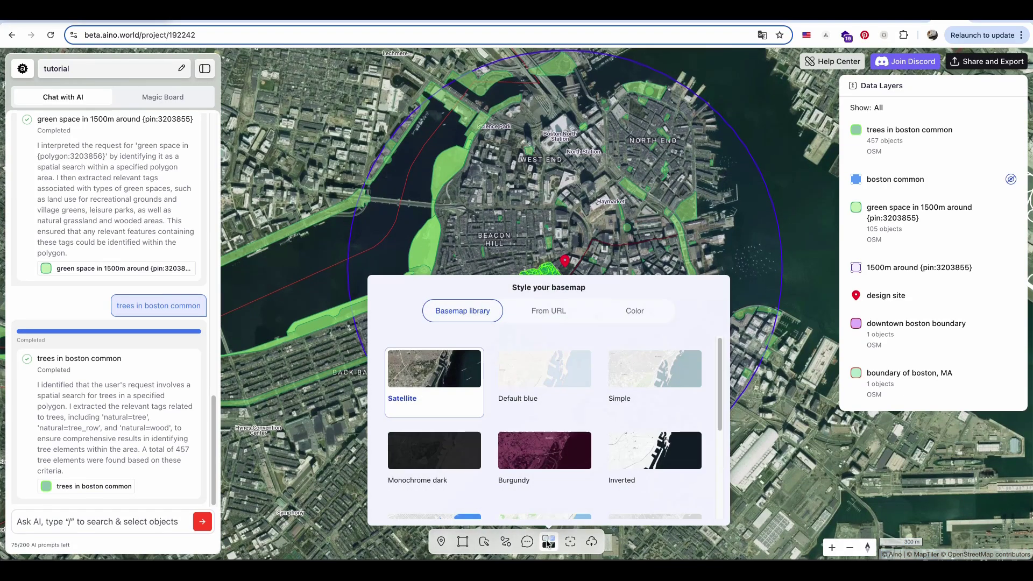
click(646, 367)
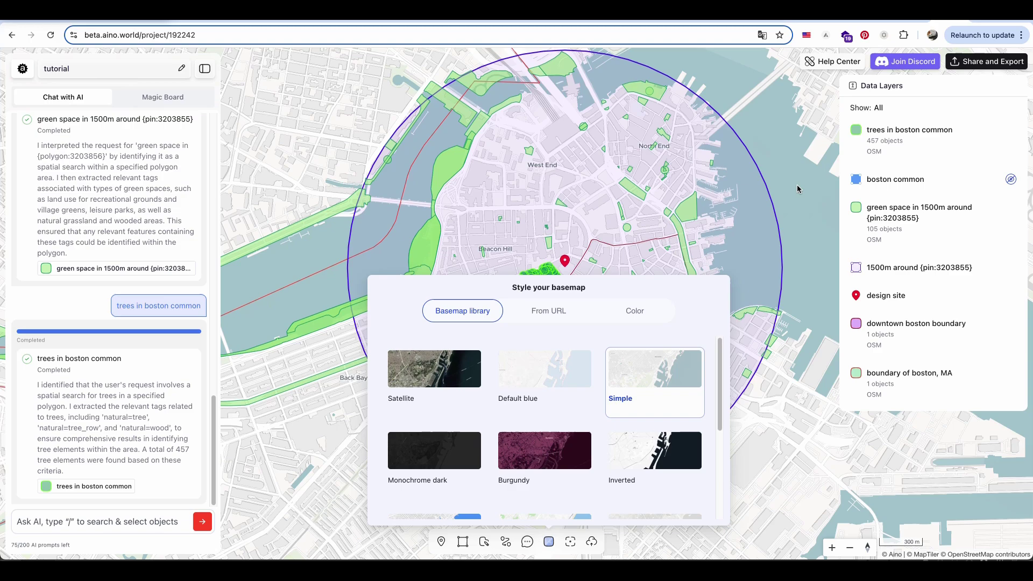
click(798, 188)
click(787, 131)
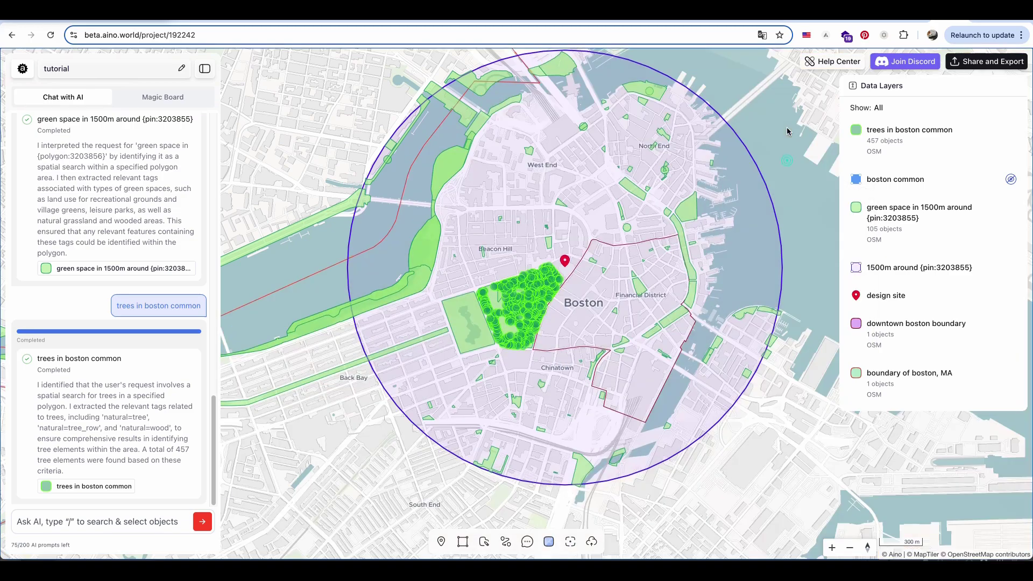
Inspect the attributes of a tree point on the Park Street edge of Boston Common
scroll(578, 230, up, 5)
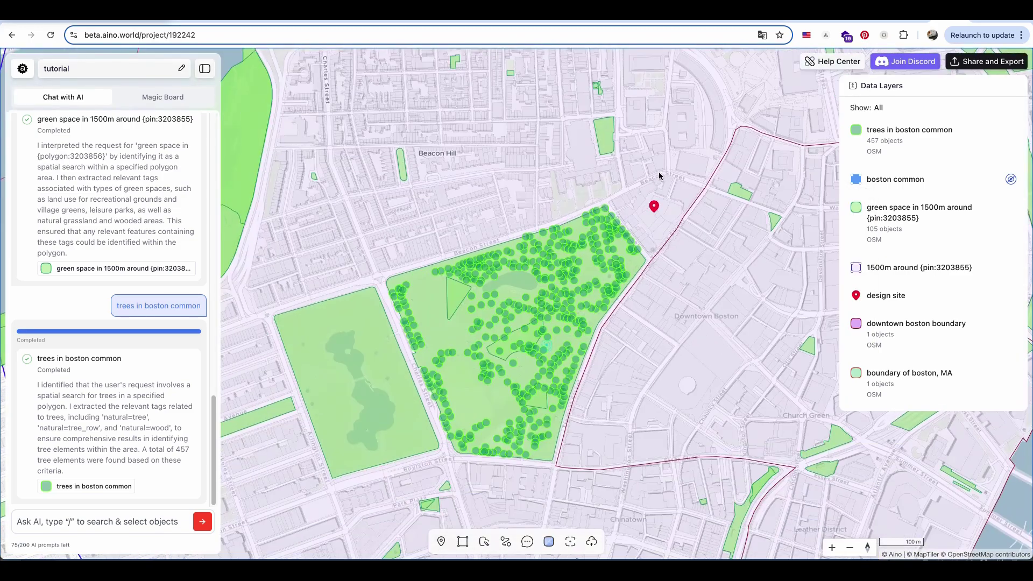
scroll(547, 289, up, 4)
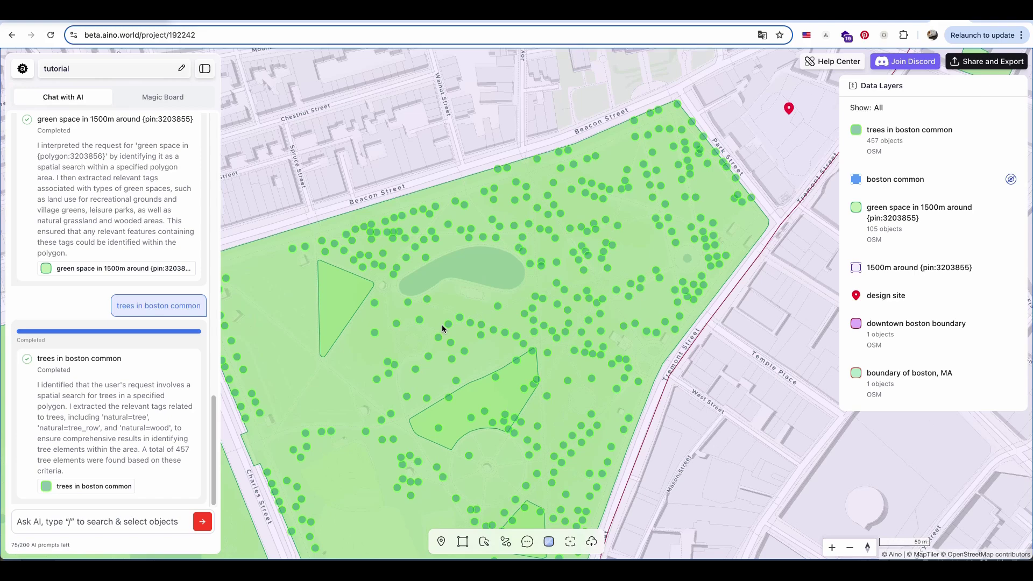
click(736, 179)
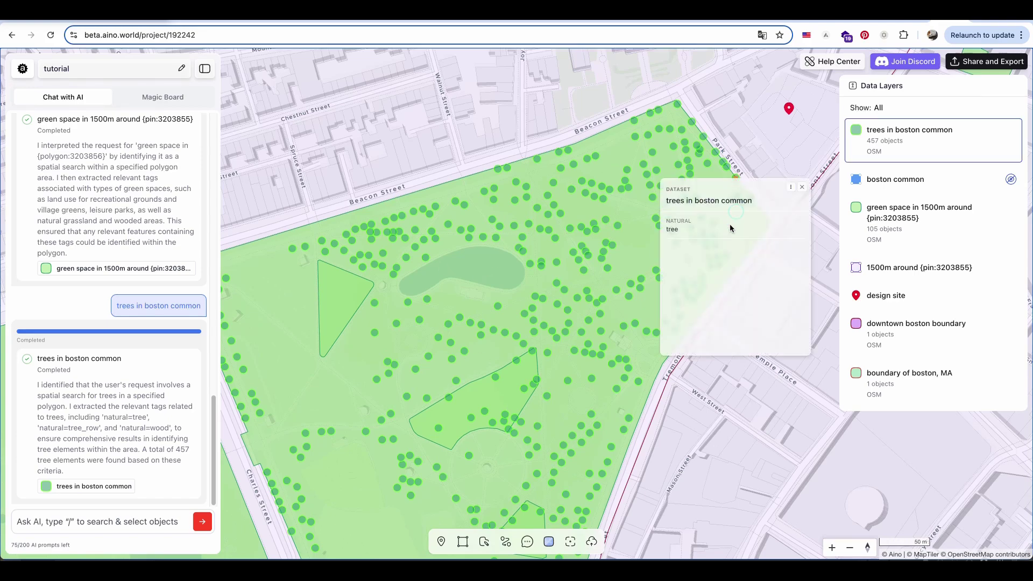
click(894, 141)
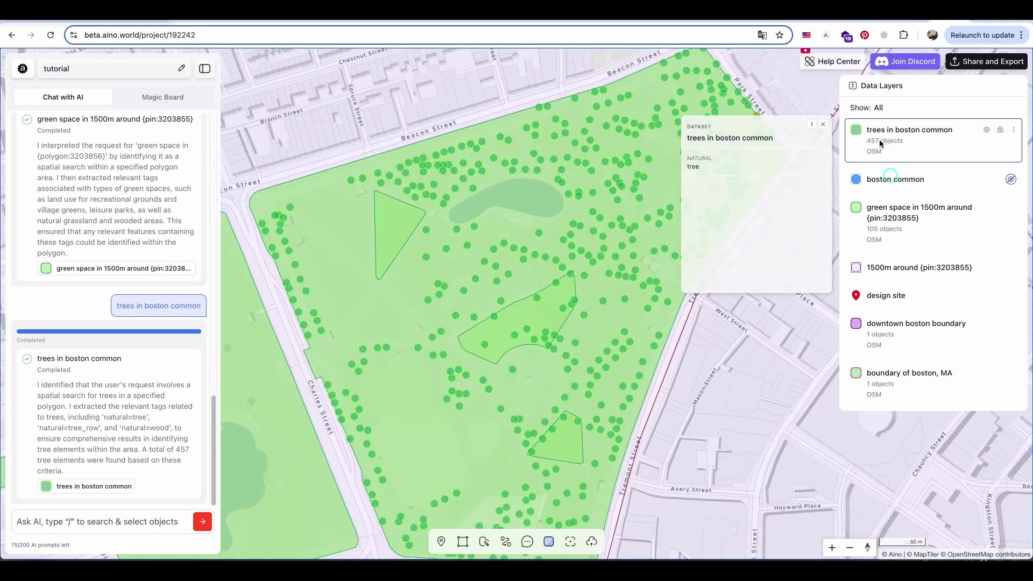
click(867, 141)
scroll(603, 332, down, 5)
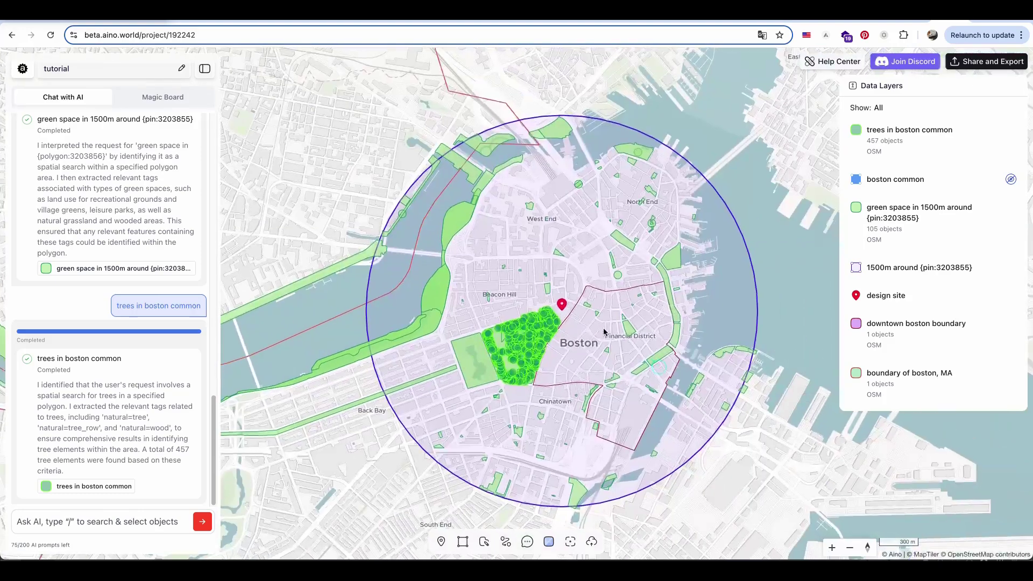
Ask the AI for roads in the 1500m buffer around the design site pin
scroll(604, 332, up, 2)
click(141, 520)
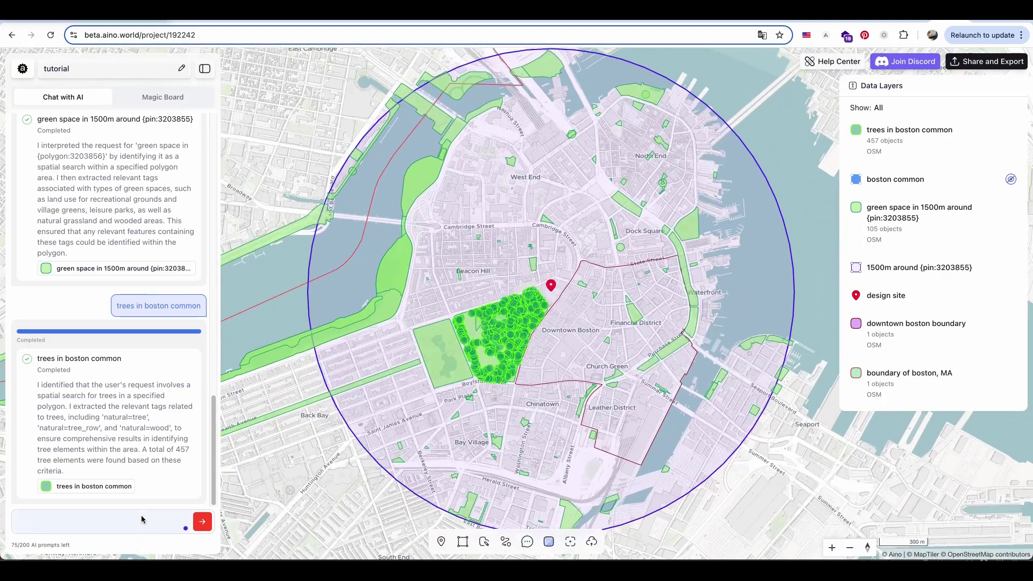
text(roads in /)
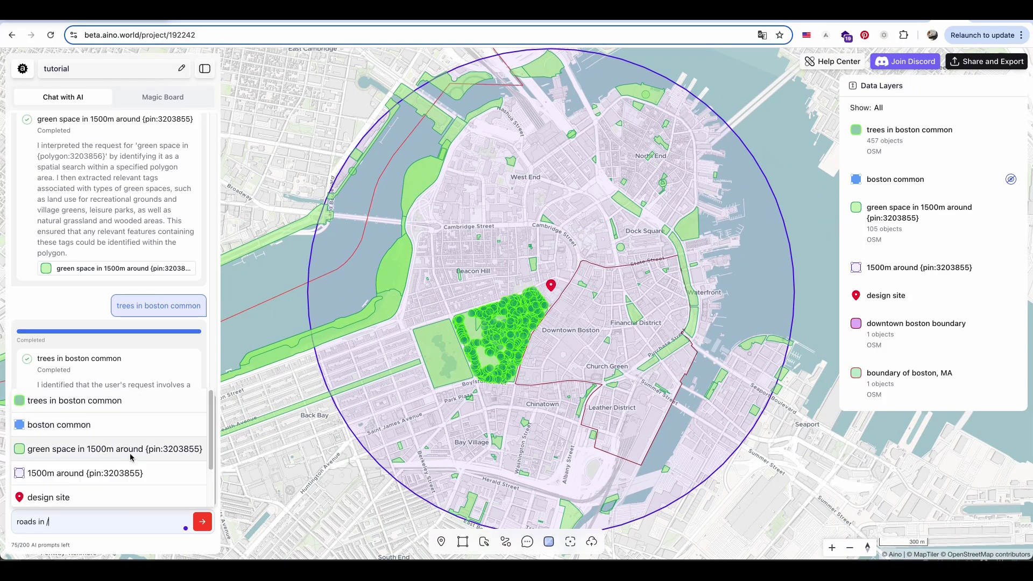
scroll(127, 470, down, 1)
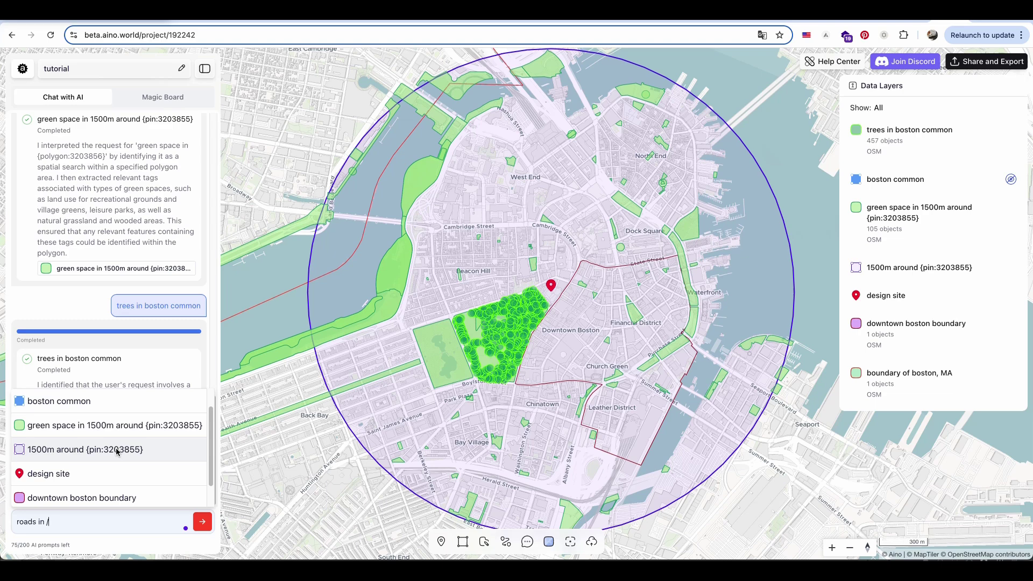
click(117, 450)
click(202, 522)
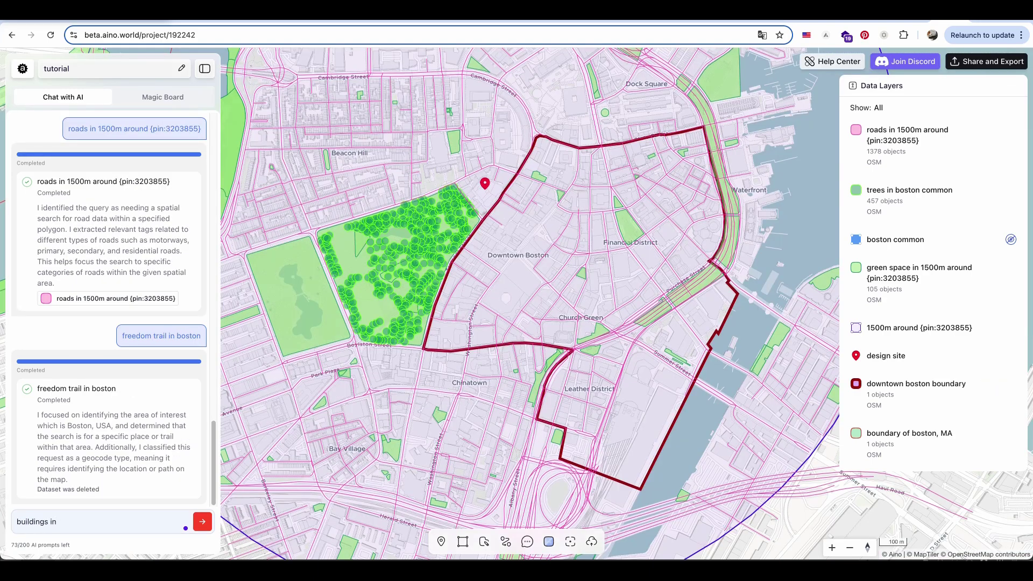
Ask the AI for "buildings in downtown boston boundary", referencing the downtown boundary layer
text(/)
scroll(150, 427, down, 1)
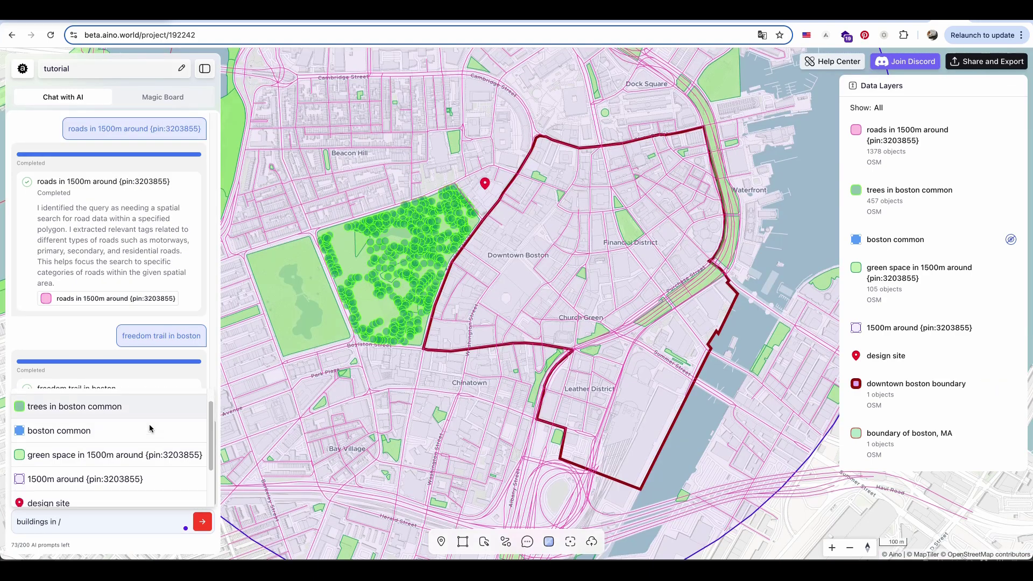
scroll(150, 427, up, 1)
scroll(150, 427, down, 3)
click(113, 470)
click(210, 522)
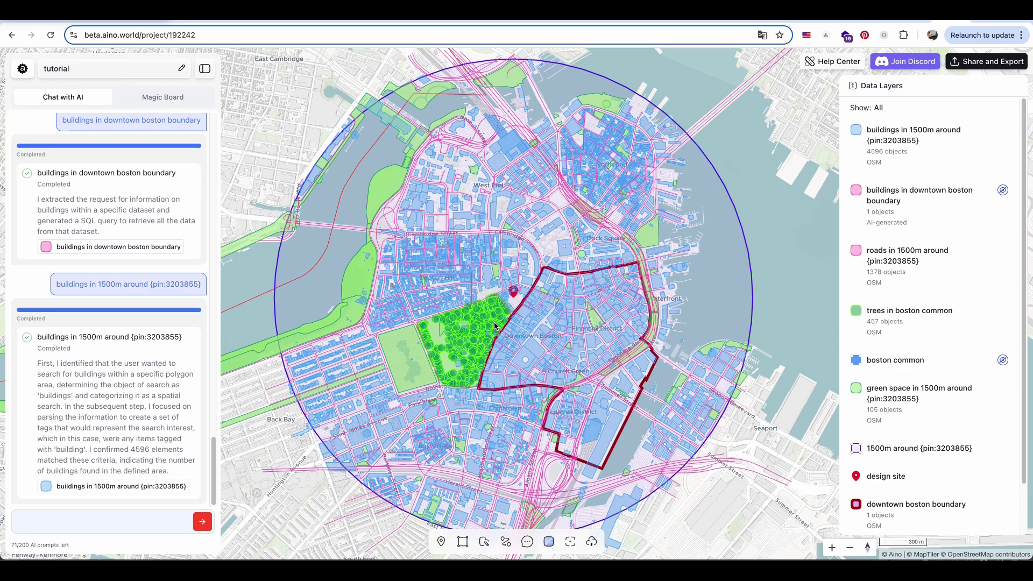
Inspect the building type and other attributes of the Beacon Street building just northwest of the design site
scroll(495, 325, up, 5)
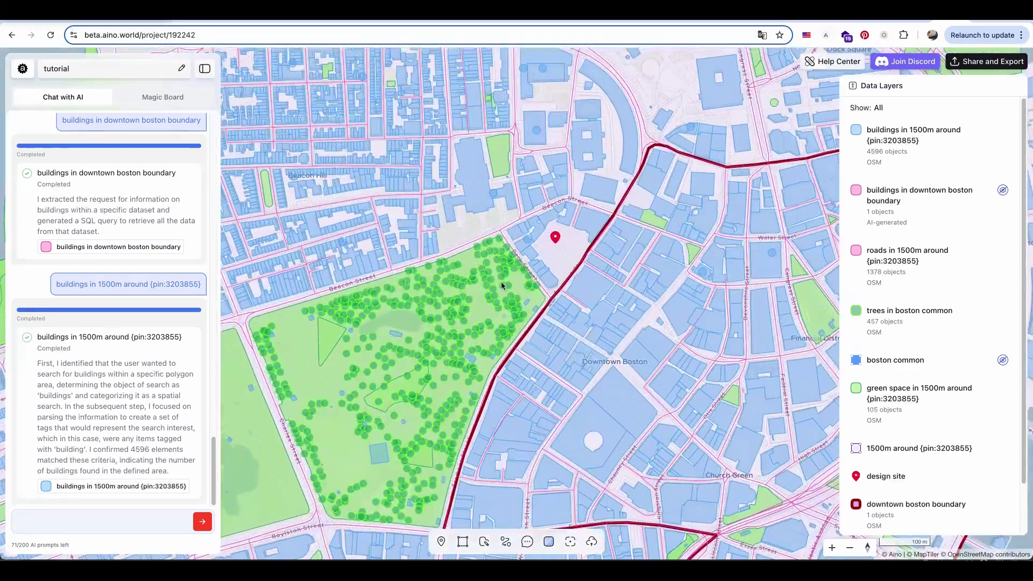
scroll(495, 325, down, 5)
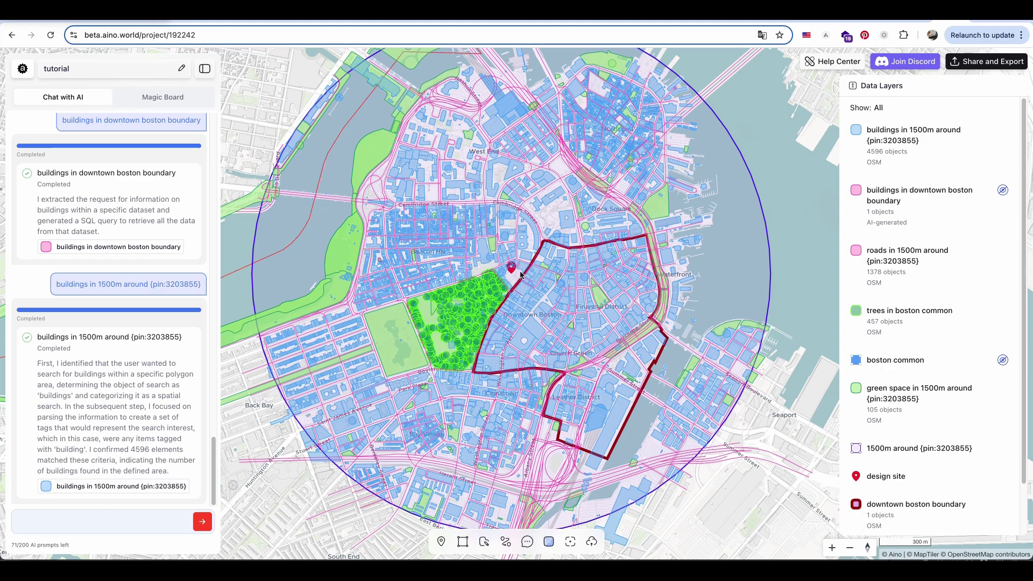
scroll(520, 275, up, 8)
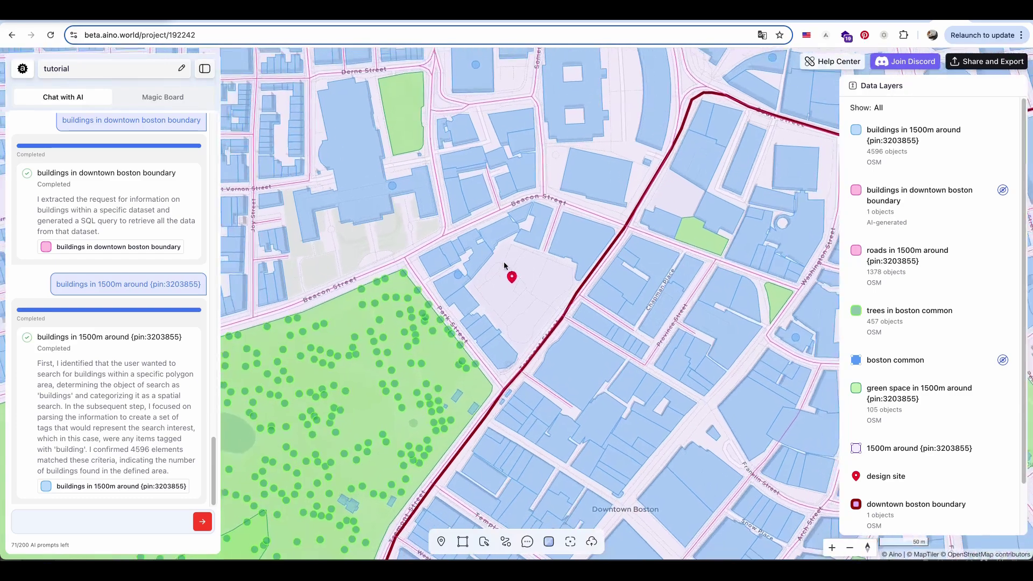
click(469, 242)
scroll(436, 304, down, 4)
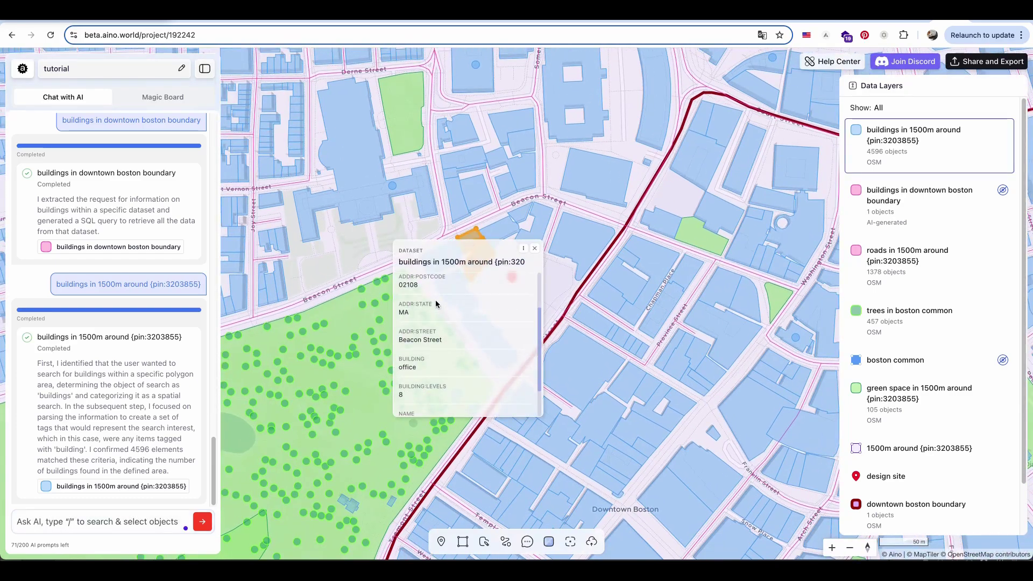
drag(419, 326, 396, 328)
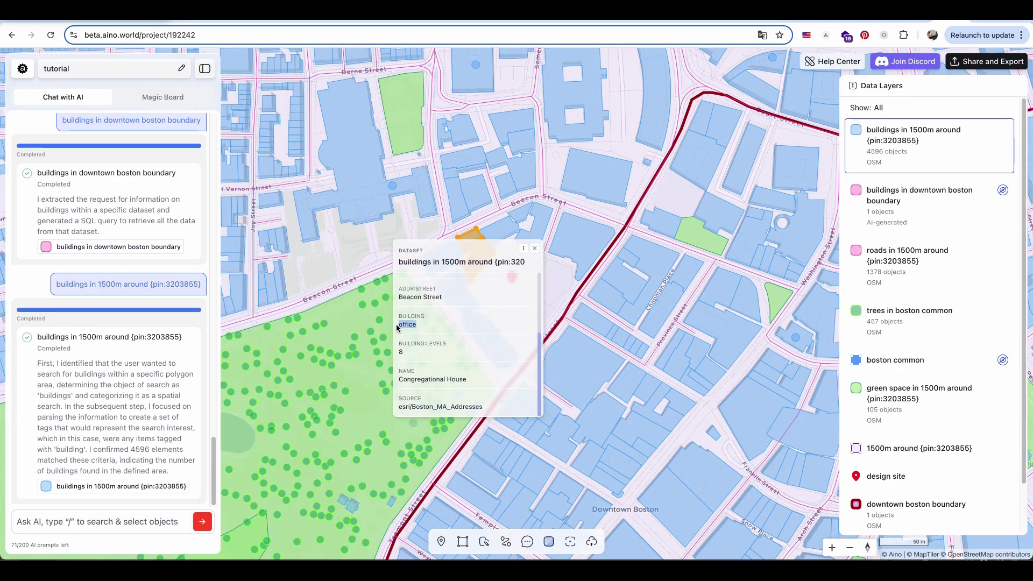
Inspect all attributes of the large building northeast of the design site and close its details
click(596, 188)
scroll(584, 279, down, 4)
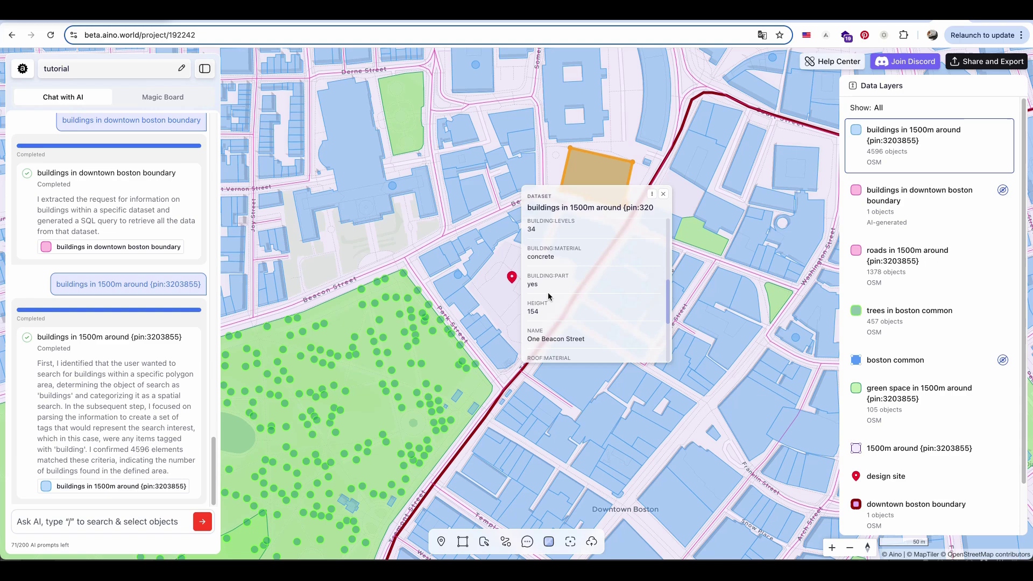
scroll(548, 296, down, 2)
scroll(533, 295, down, 1)
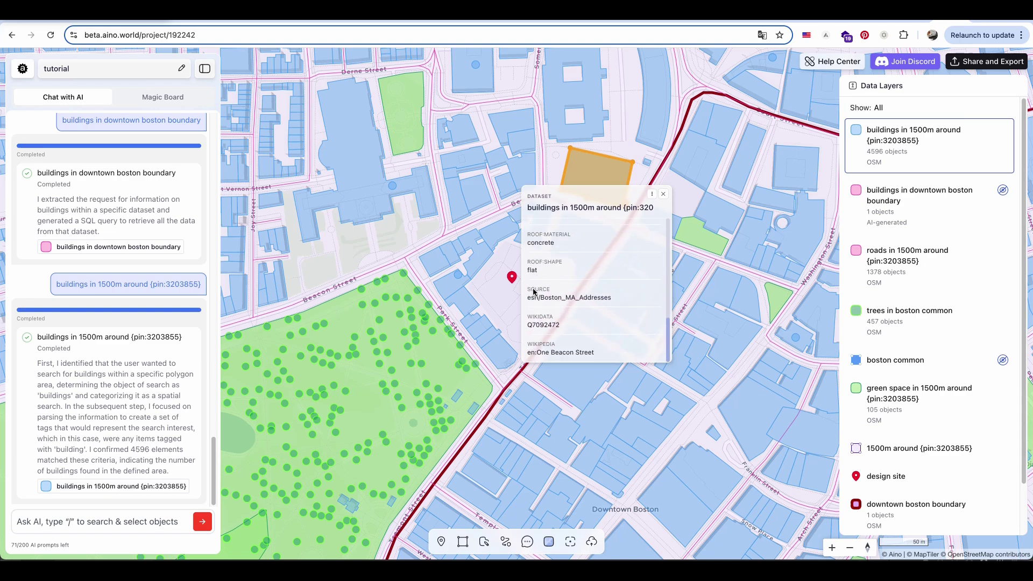
click(501, 306)
scroll(508, 302, down, 1)
scroll(508, 275, up, 3)
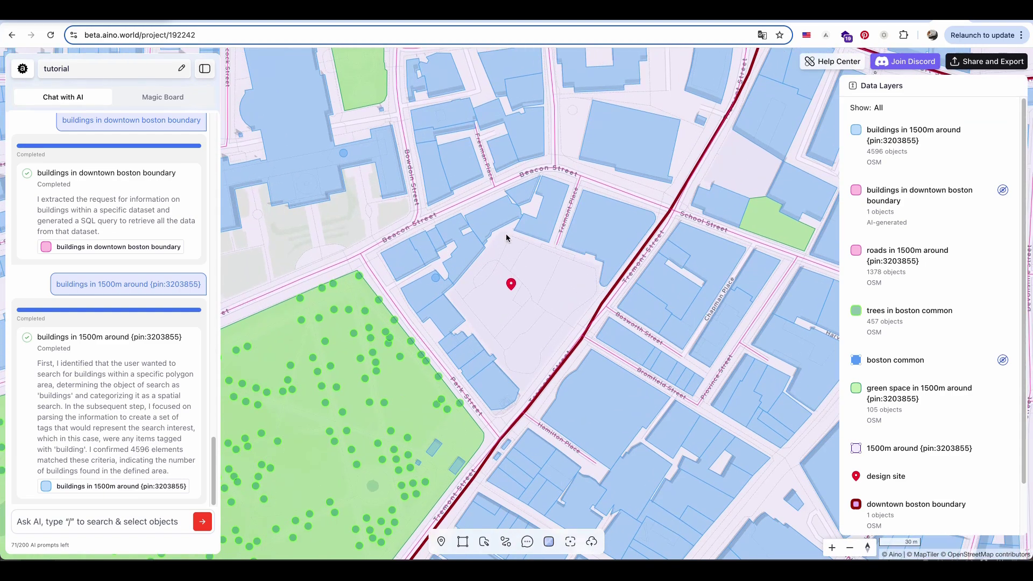
scroll(507, 238, down, 2)
scroll(507, 238, down, 3)
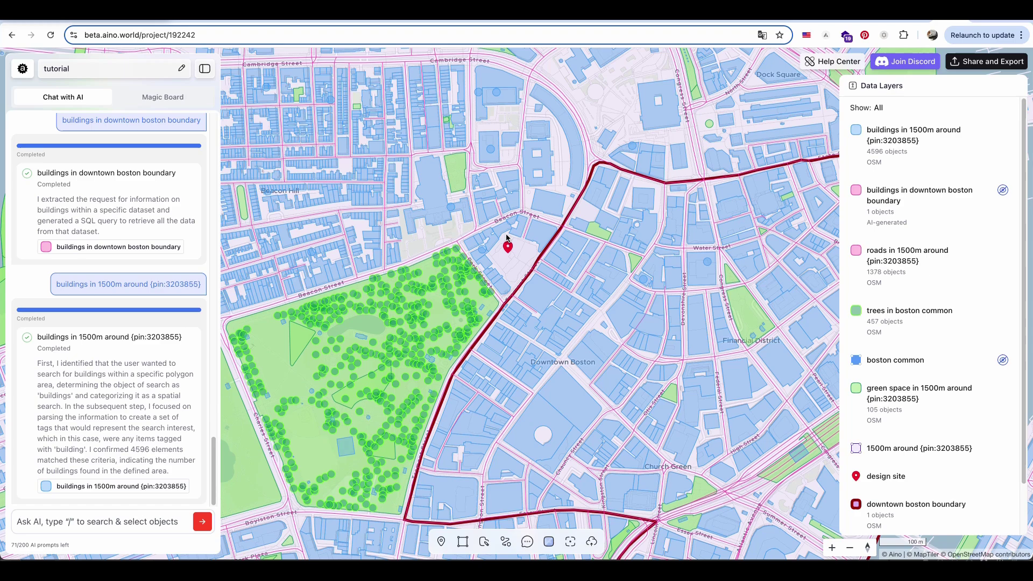
scroll(507, 238, down, 2)
mouse_move(566, 148)
mouse_down()
mouse_move(580, 248)
mouse_move(581, 150)
mouse_up()
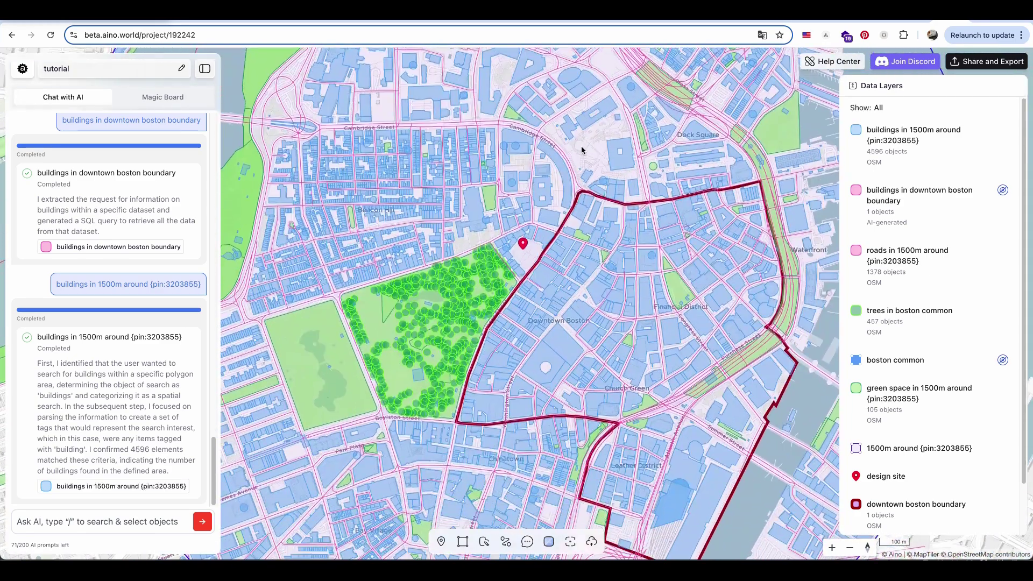
click(646, 185)
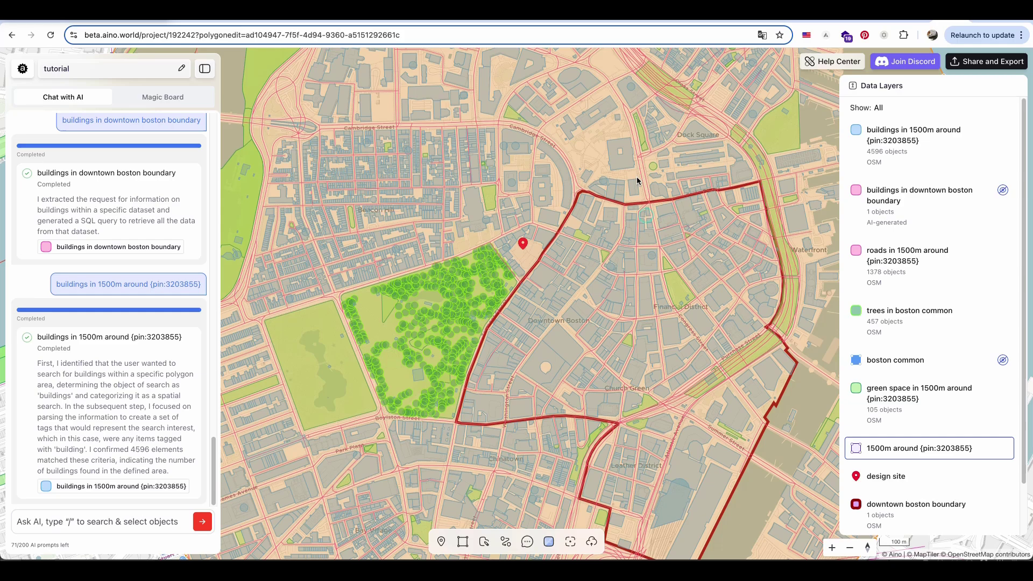
scroll(637, 181, up, 1)
key(Escape)
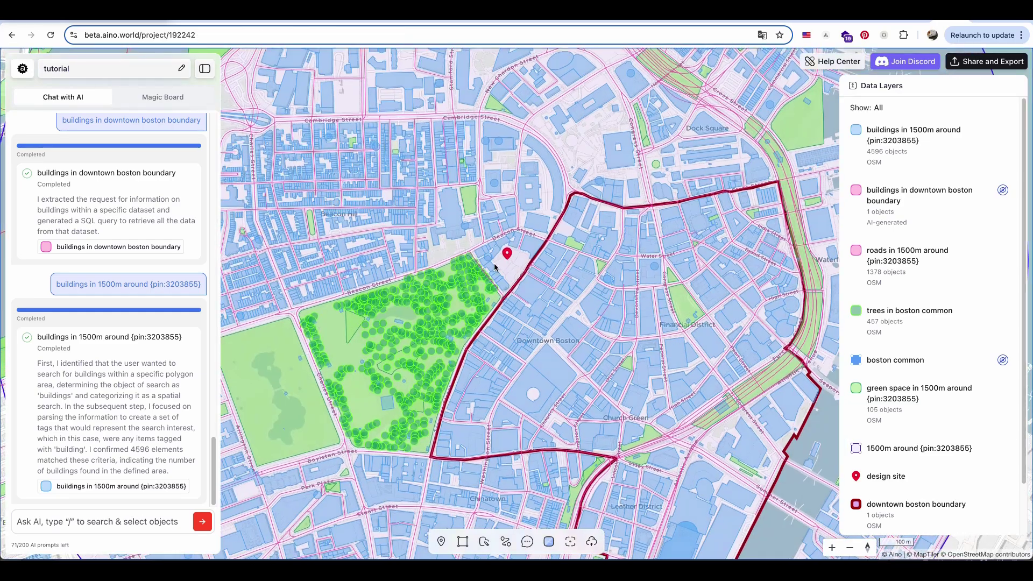
scroll(491, 270, down, 1)
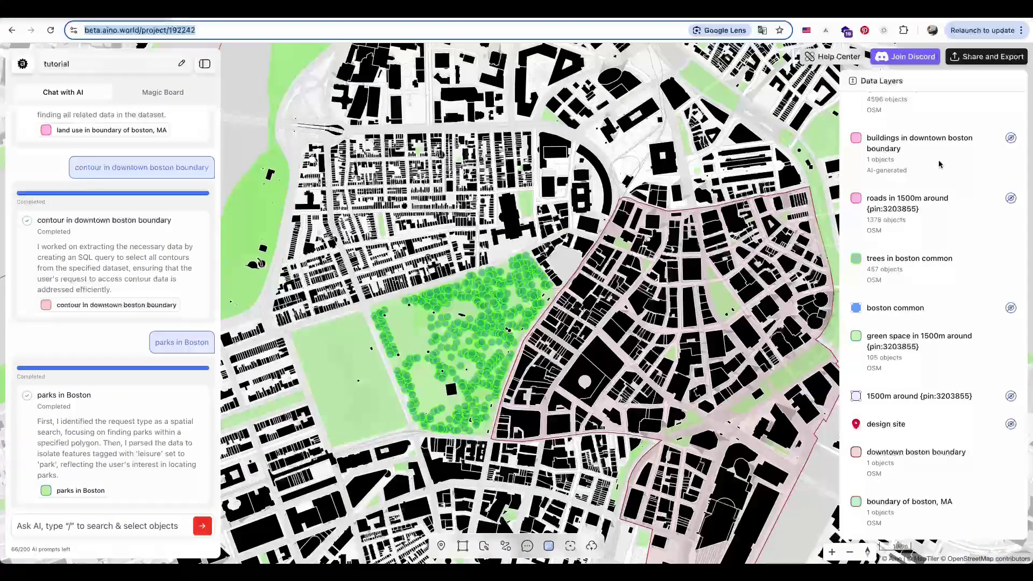
Review the file export settings for the CSV, PNG/JPG, SVG/PDF and DXF formats
click(975, 58)
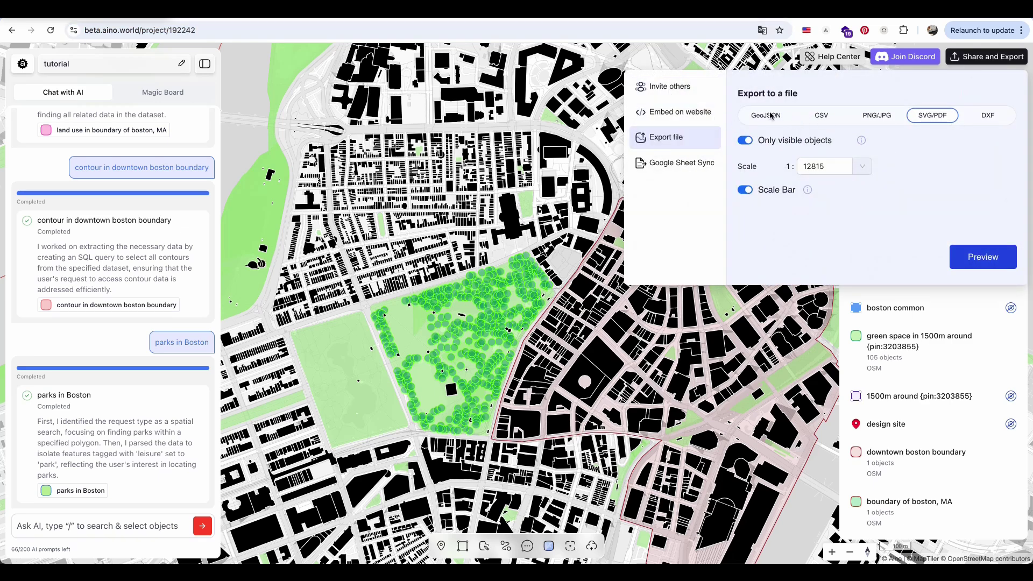
click(836, 116)
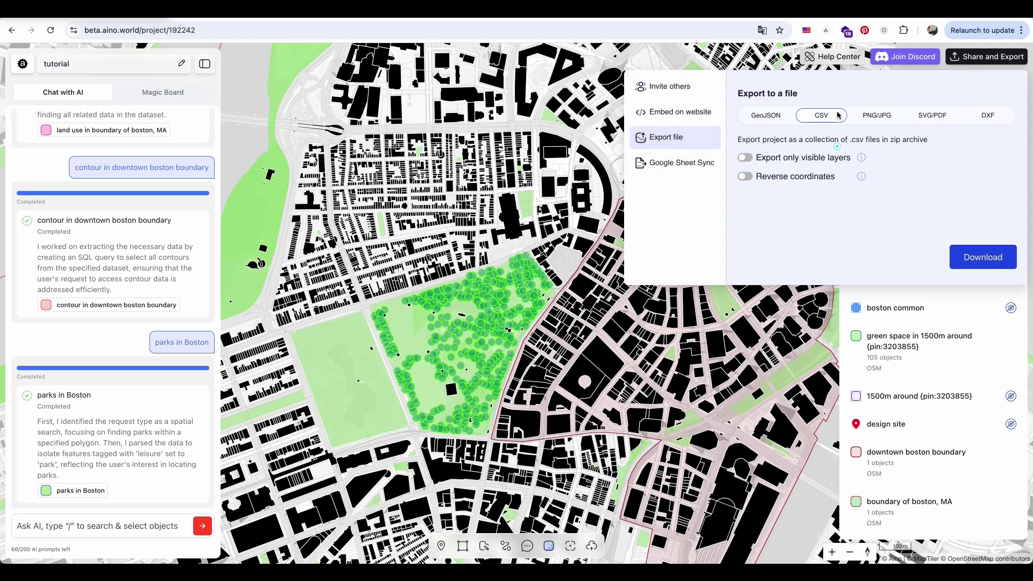
click(877, 117)
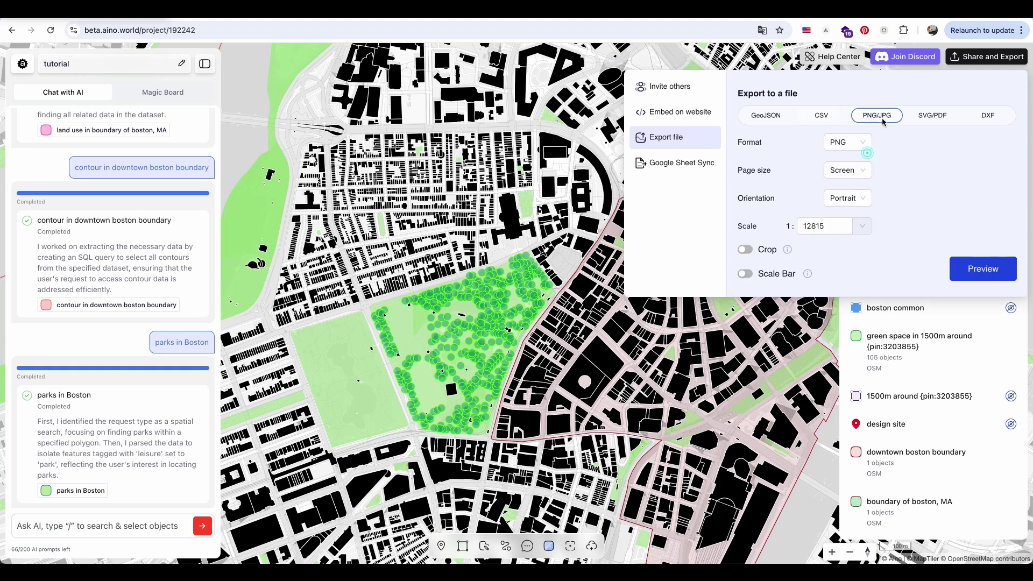
click(931, 116)
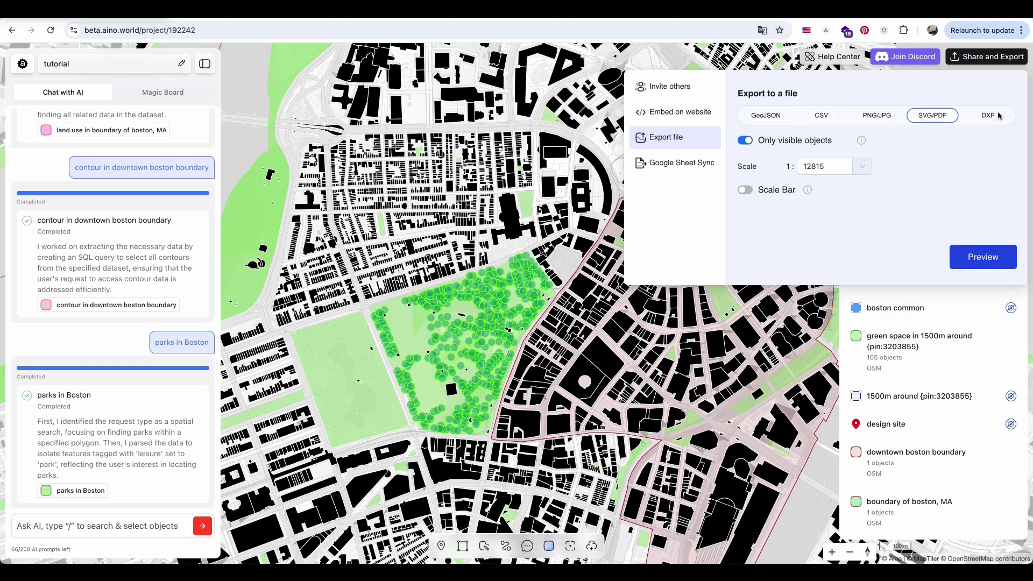
click(995, 116)
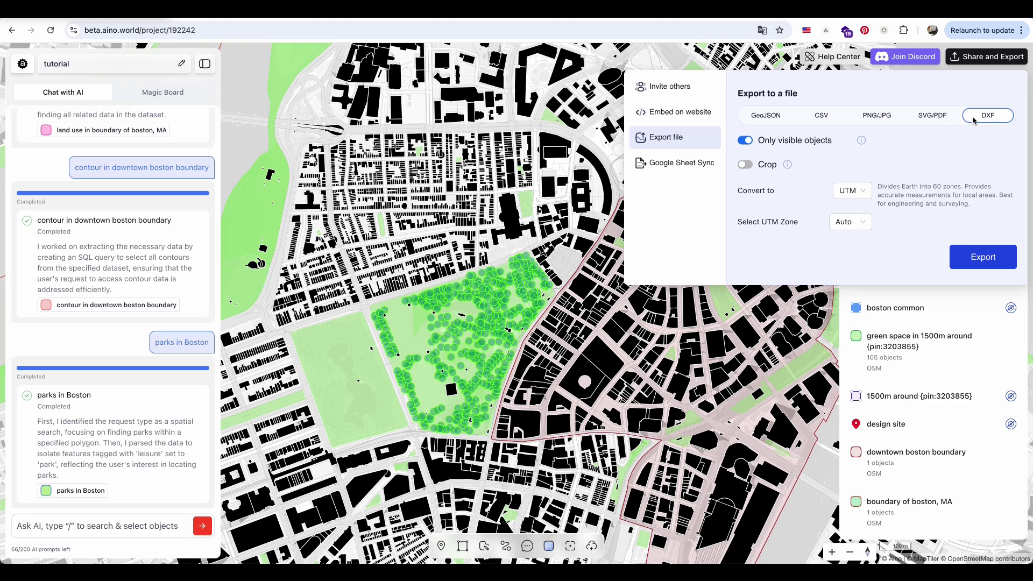
Try cropping the DXF export to a tall area around Boston Common, extended north and south and narrowed on the east side
click(746, 165)
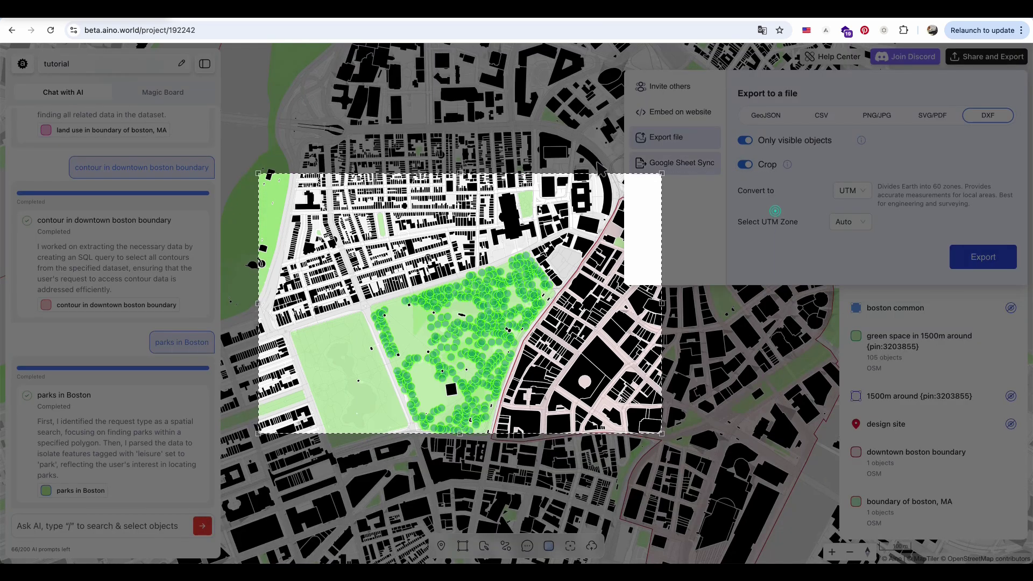
drag(587, 304, 594, 304)
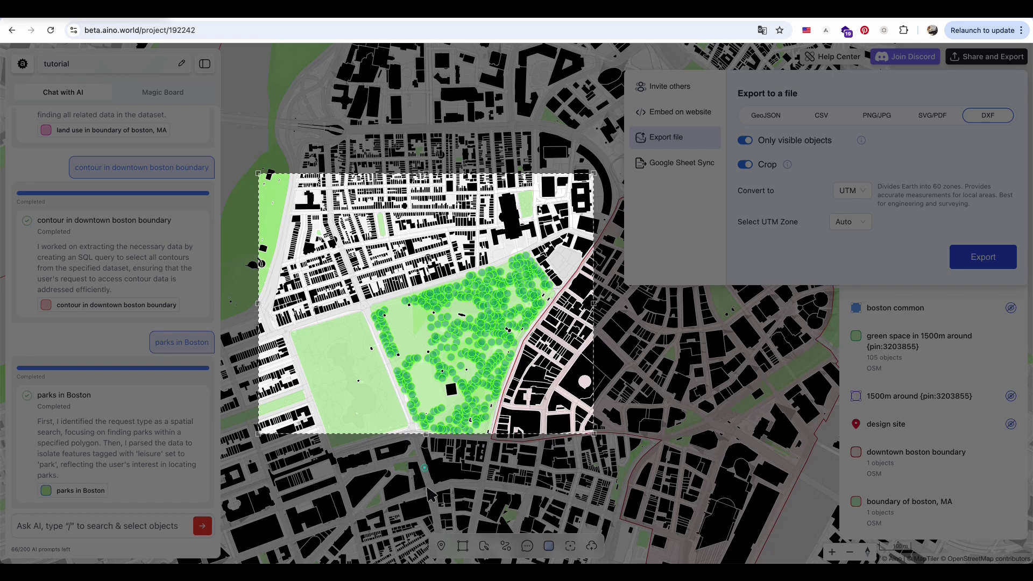
drag(424, 433, 426, 527)
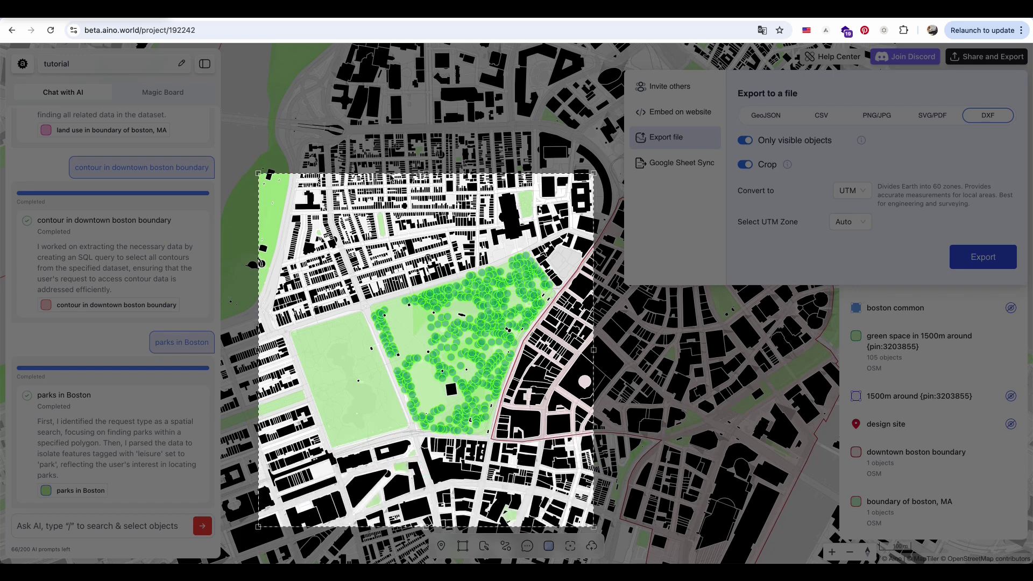
drag(427, 174, 427, 64)
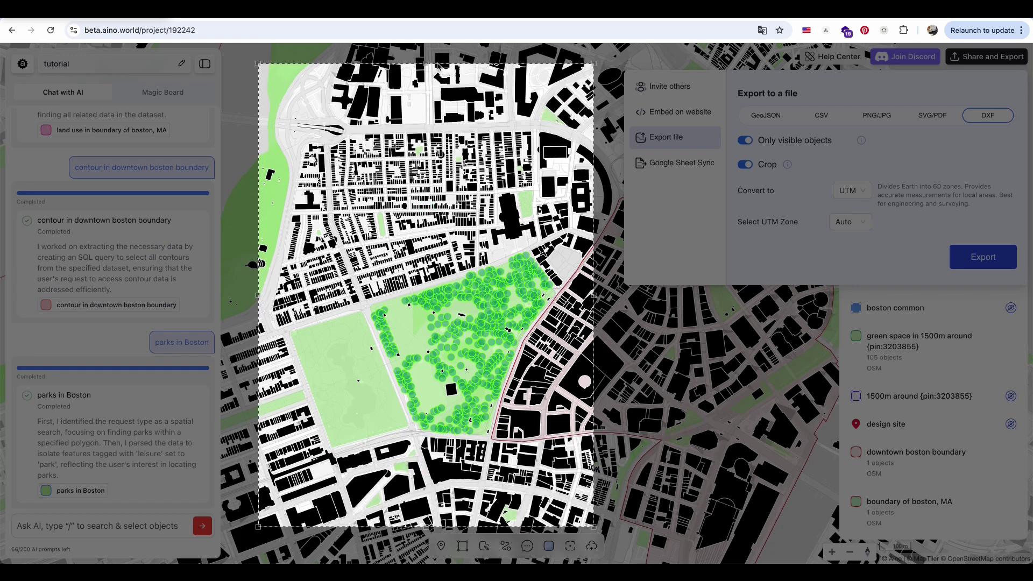
click(758, 167)
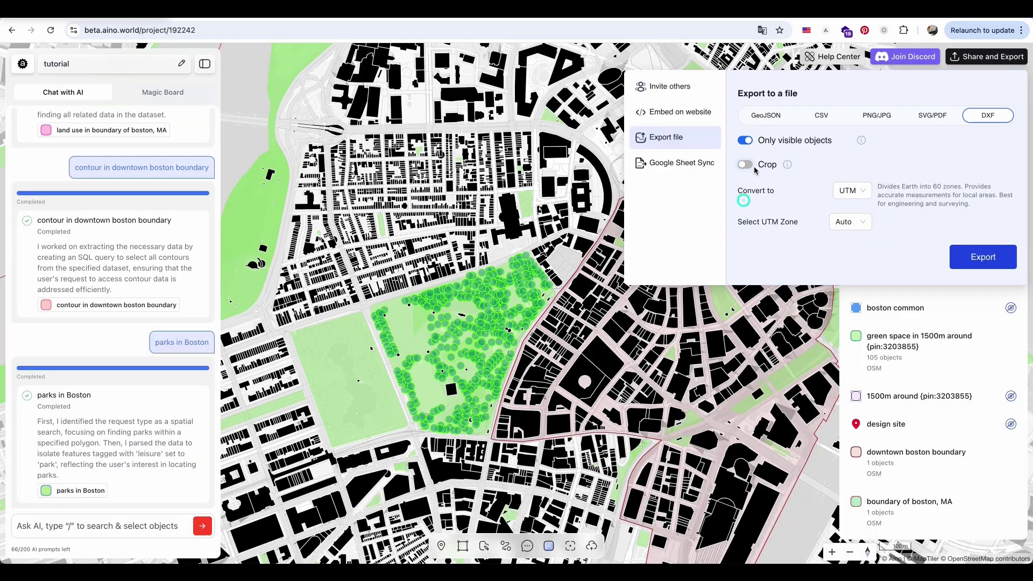
Check the coordinate conversion choices for the DXF export, keeping UTM, and look at the UTM zone choices
click(844, 192)
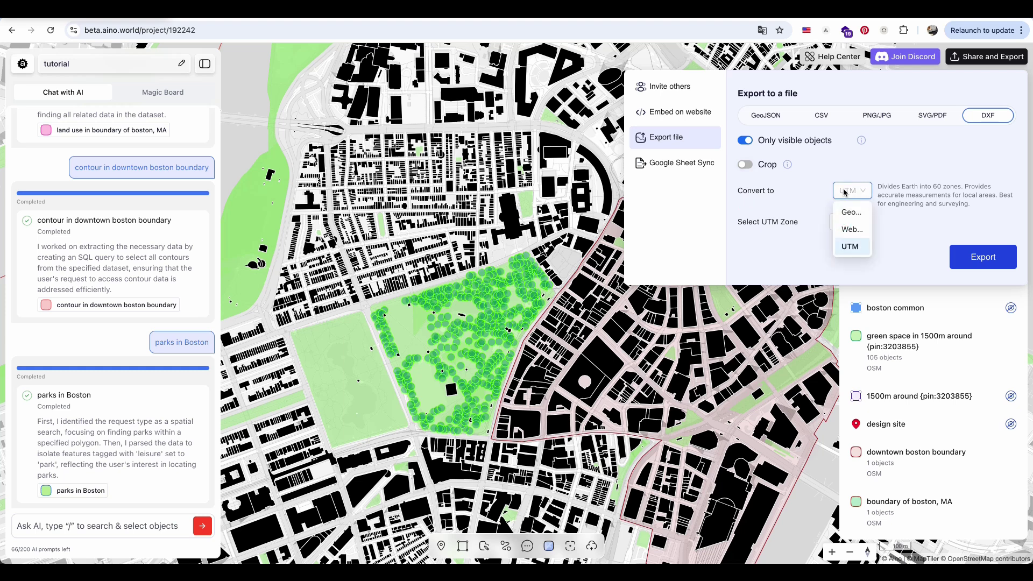
click(844, 193)
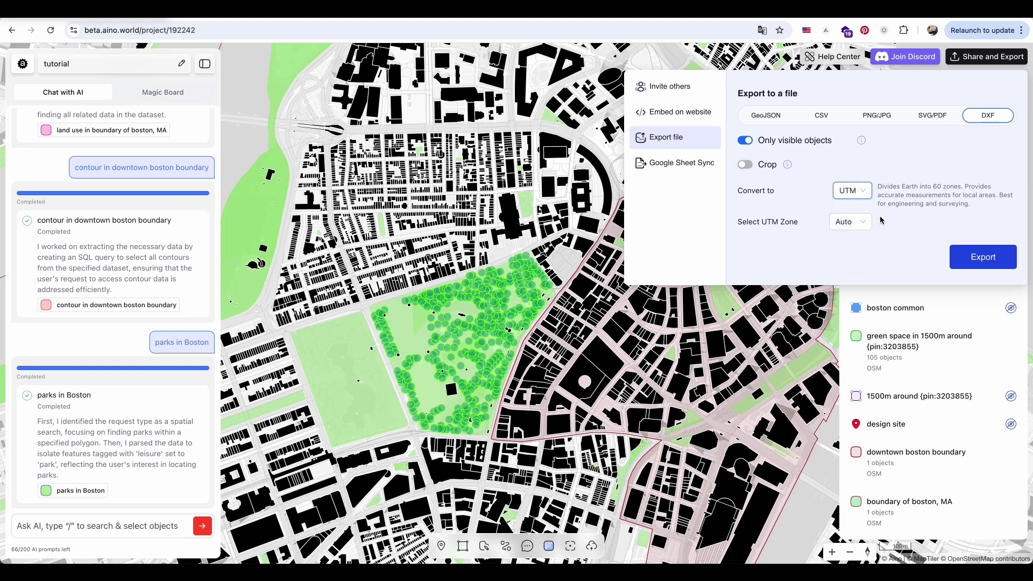
click(859, 225)
click(857, 255)
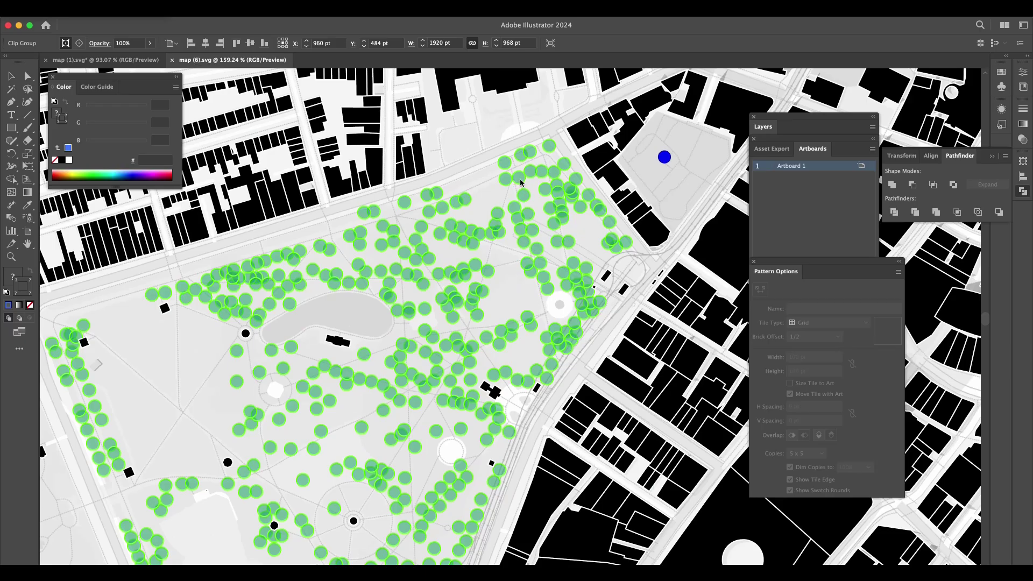
Switch to Adobe Illustrator, release the clipping mask on the map artwork in map (6).svg, and deselect everything
scroll(520, 183, down, 5)
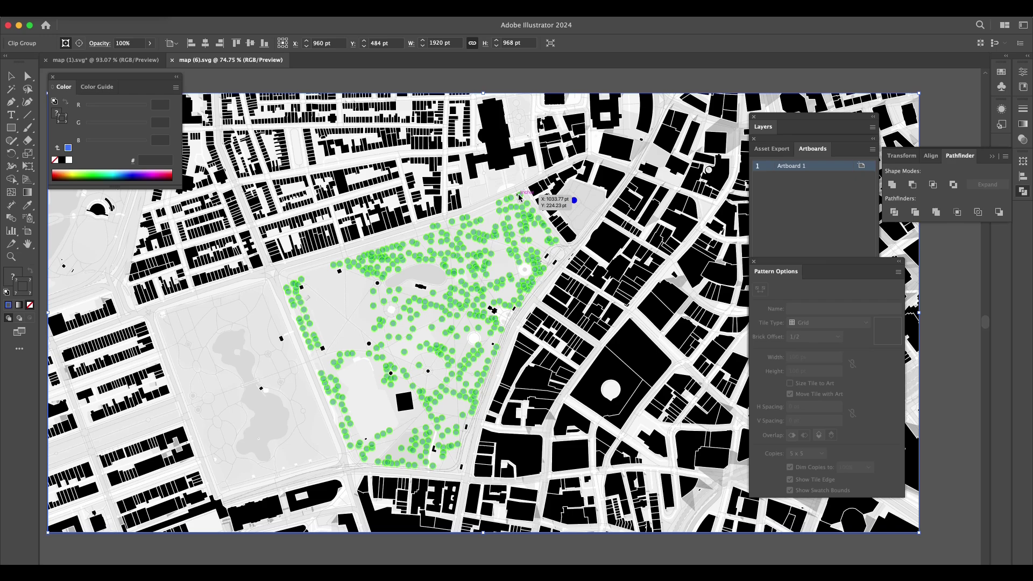
right_click(519, 198)
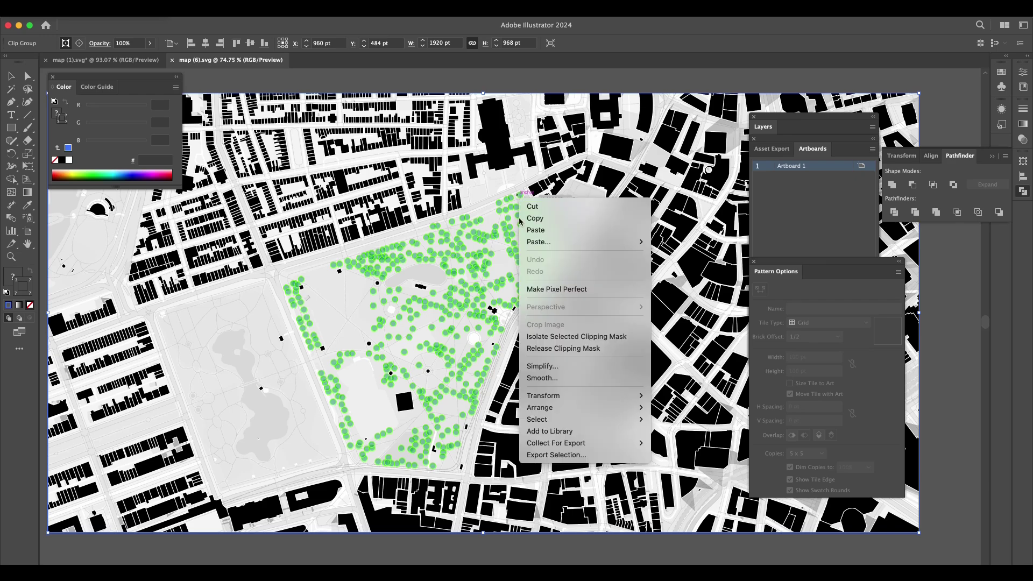
click(552, 348)
scroll(514, 199, up, 5)
scroll(529, 186, down, 10)
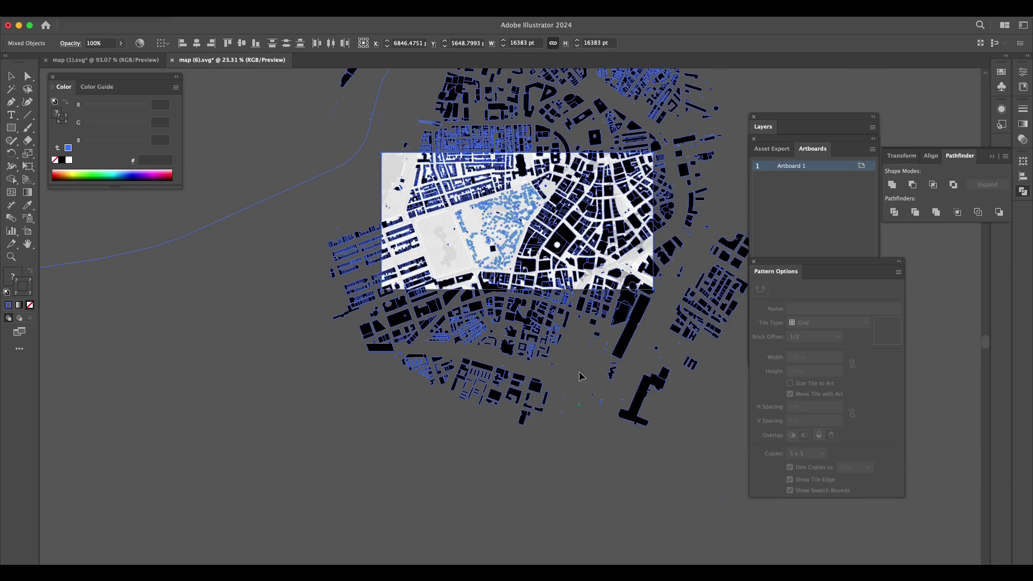
click(387, 462)
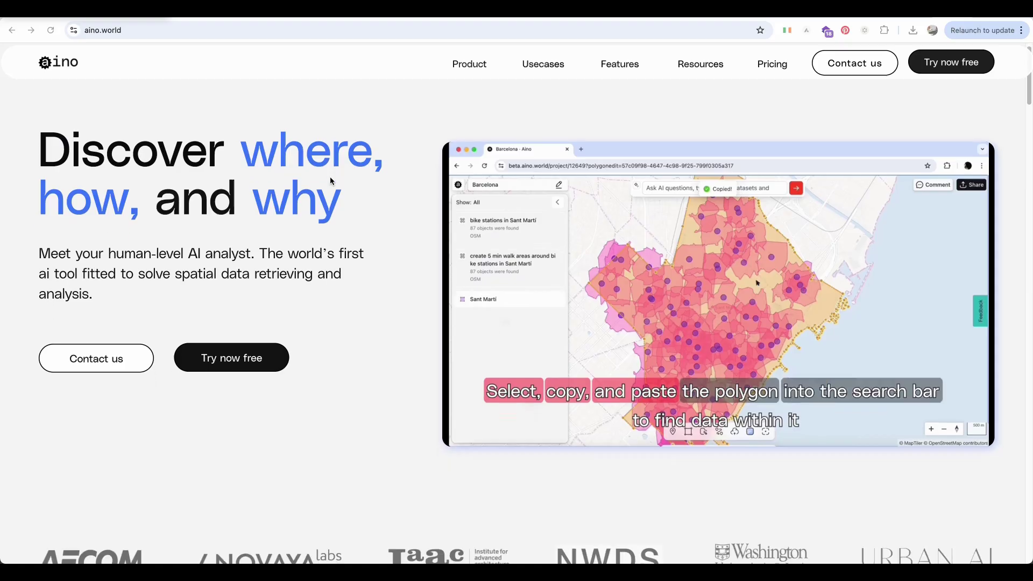
Switch to the browser and look through the workflow and integration sections of the Aino home page and its site analysis page
scroll(330, 181, down, 10)
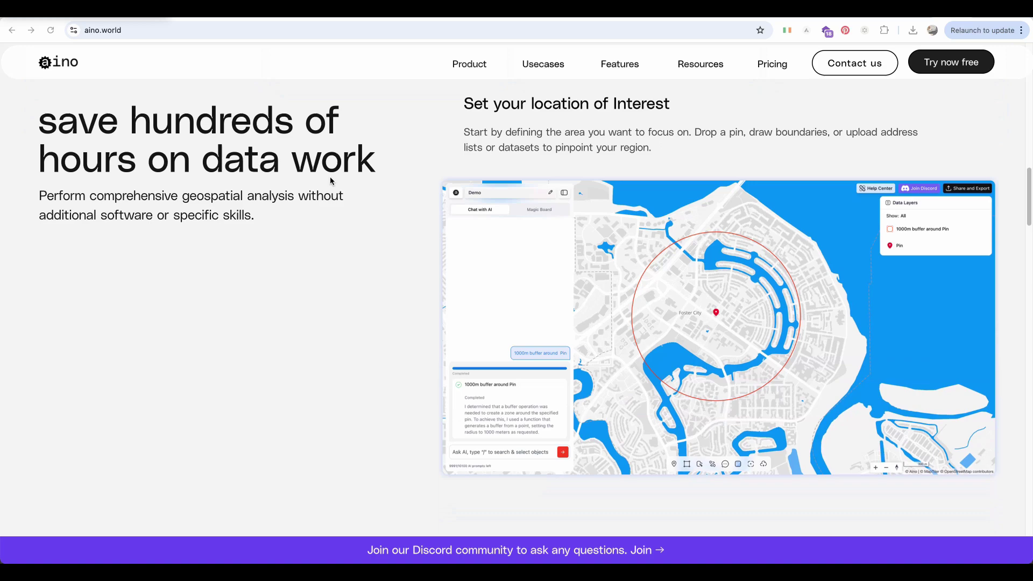
scroll(331, 181, down, 9)
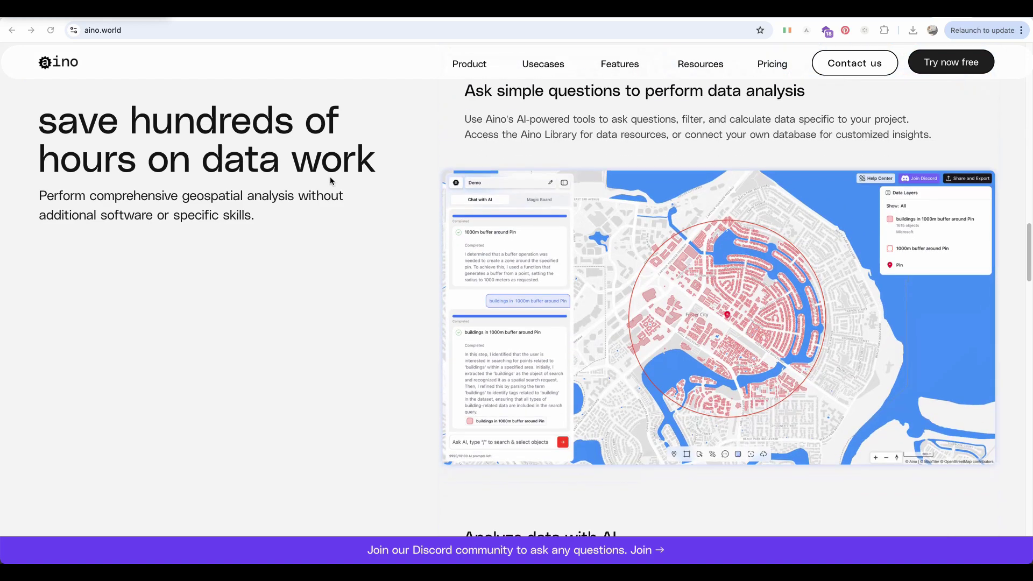
scroll(330, 180, down, 3)
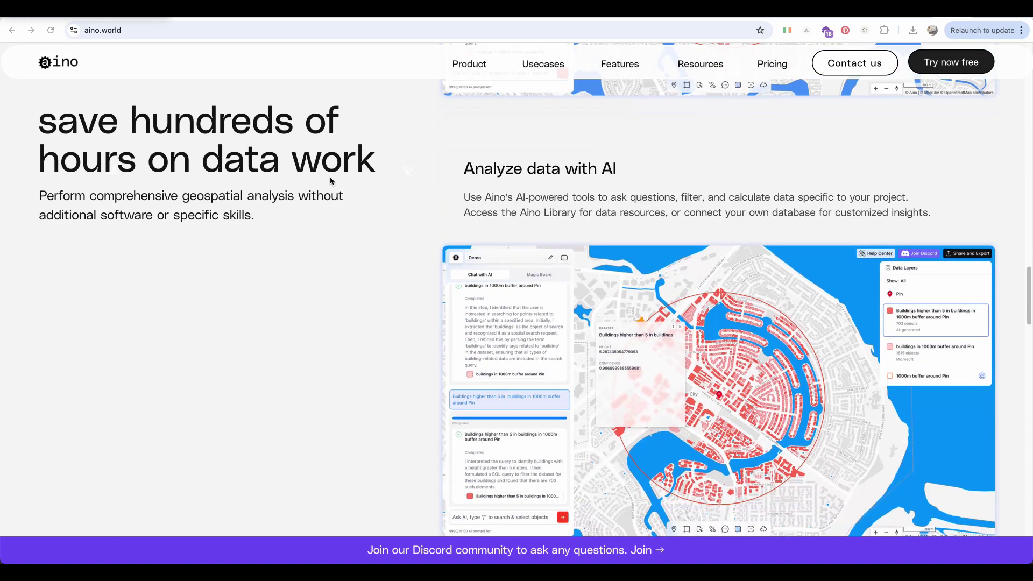
scroll(330, 181, down, 5)
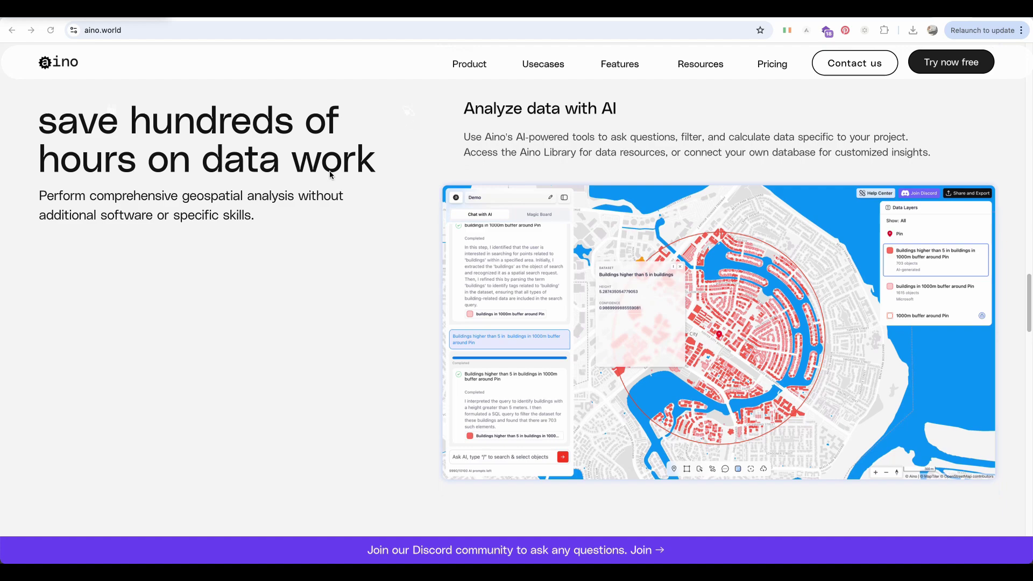
scroll(330, 174, down, 4)
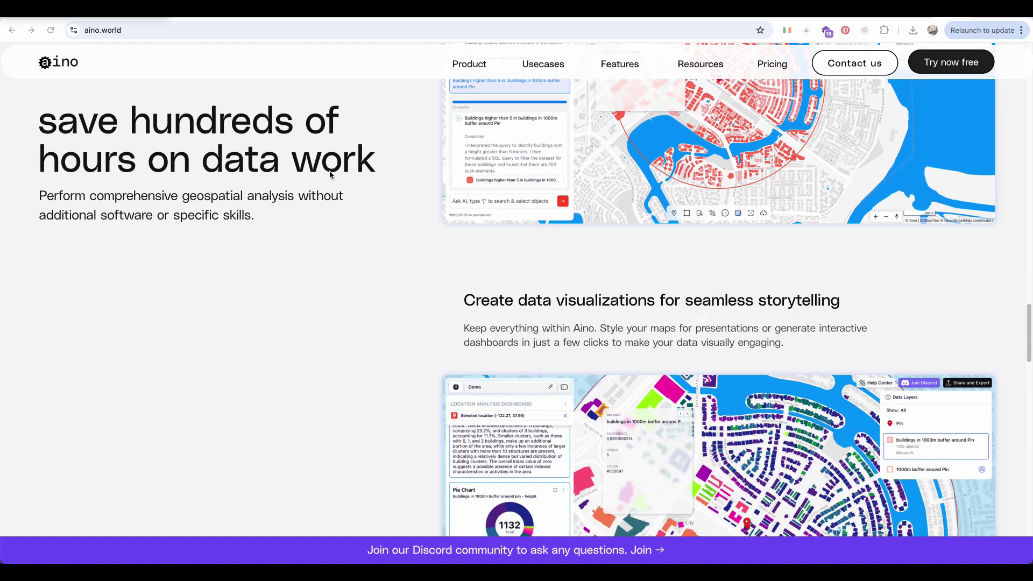
scroll(331, 174, down, 10)
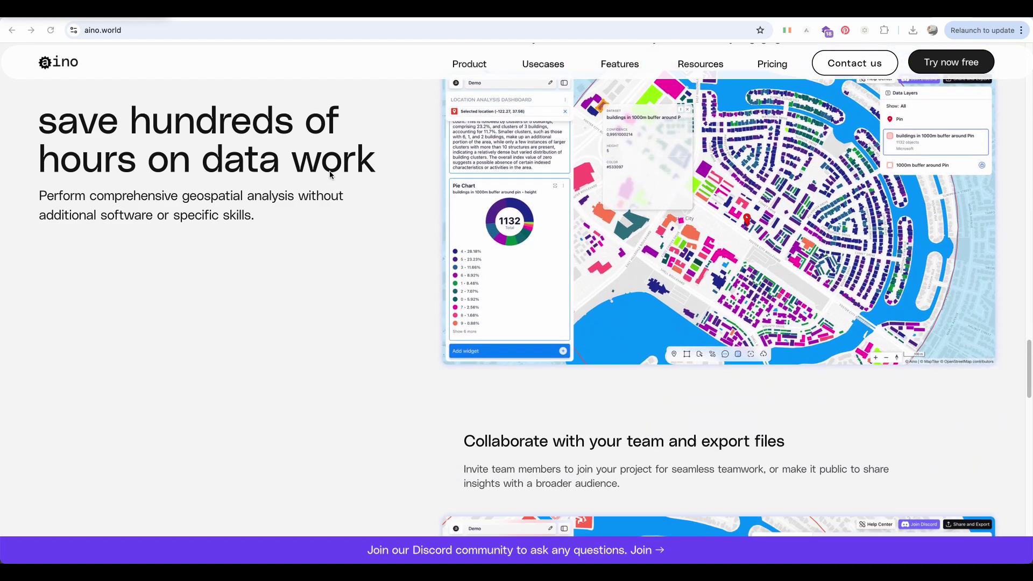
scroll(329, 172, down, 7)
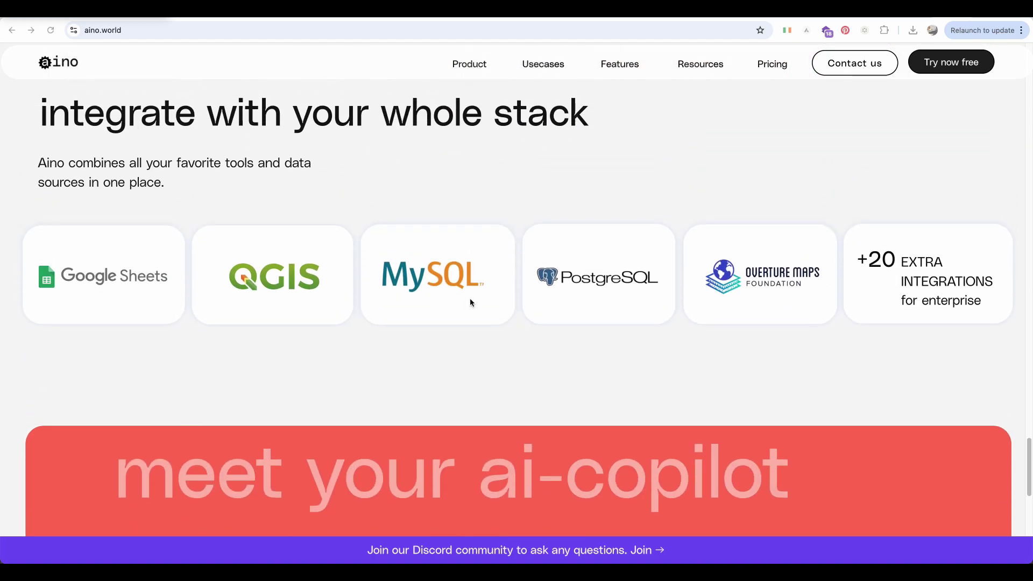
scroll(536, 254, down, 3)
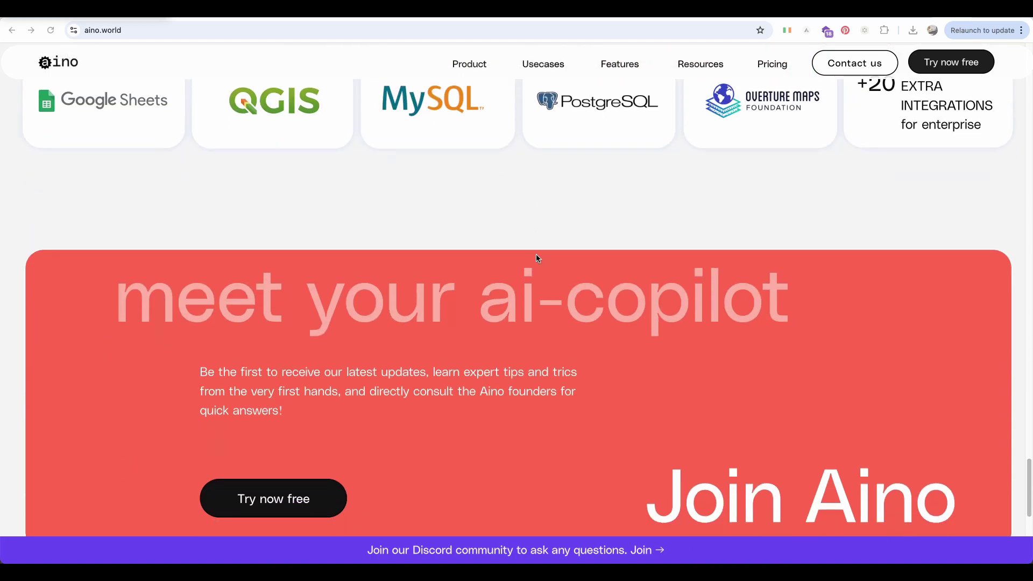
scroll(536, 254, up, 10)
scroll(530, 198, up, 8)
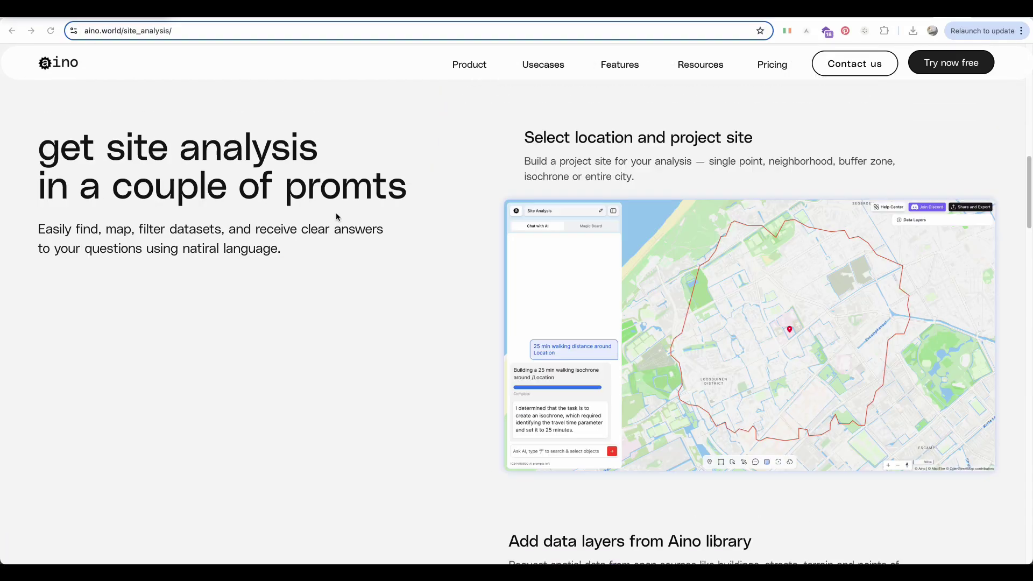
scroll(337, 216, down, 10)
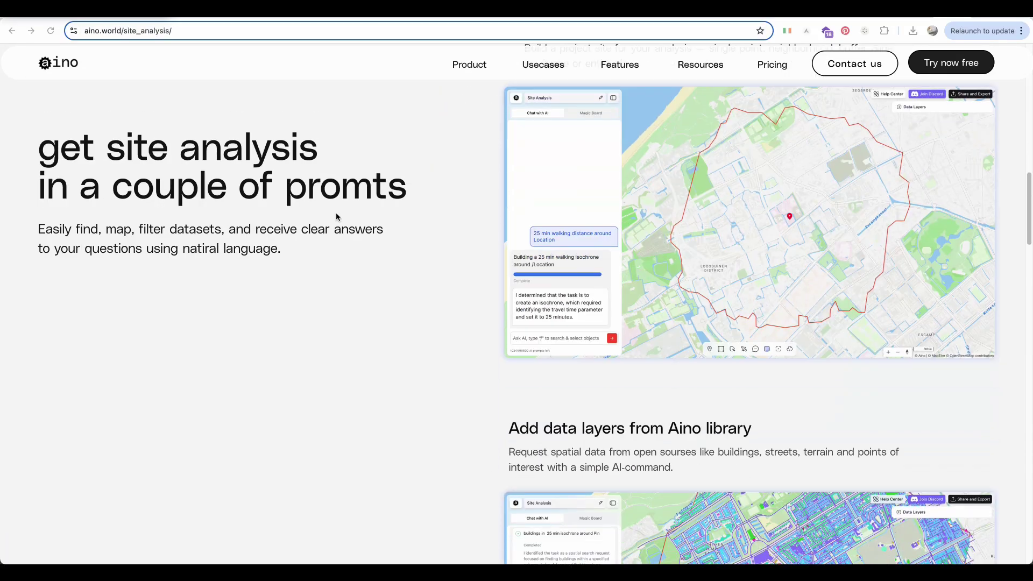
scroll(333, 203, down, 10)
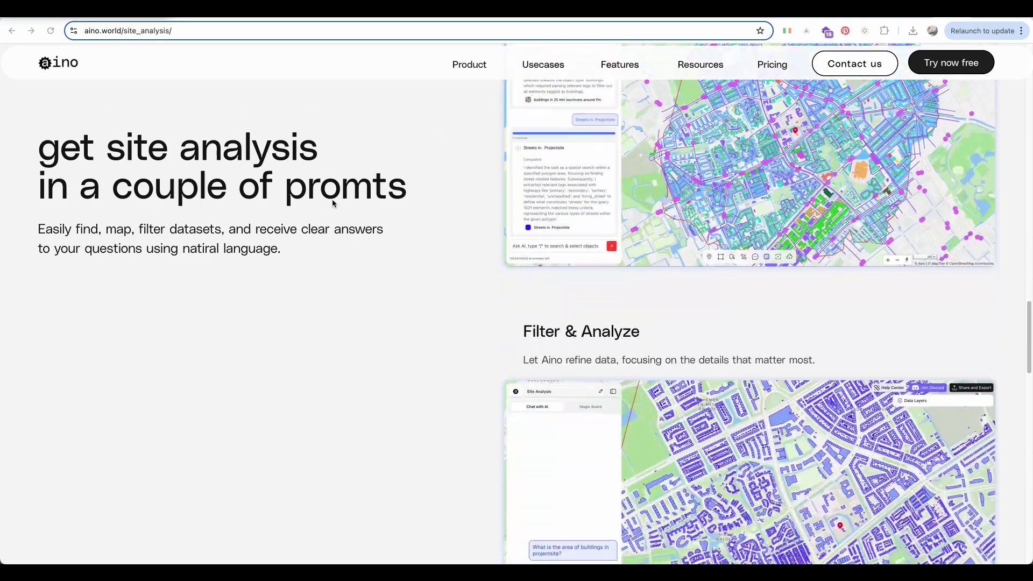